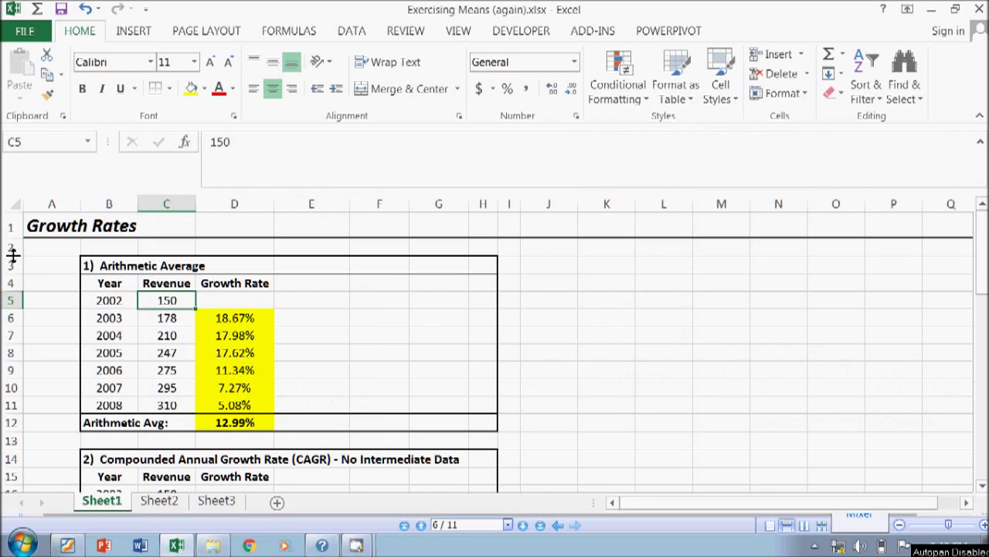
# - Select the empty row 2 beneath the Growth Rates title
pyautogui.click(9, 249)
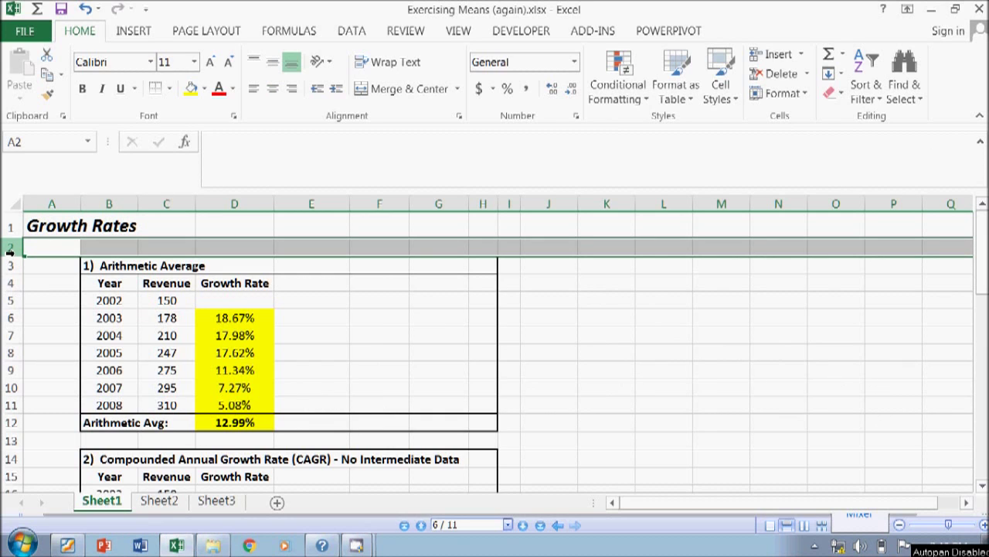
# - Insert two blank rows above the Arithmetic Average table, pushing it down to row 5
pyautogui.hotkey('ctrl', 'shift', '+')
pyautogui.hotkey('ctrl', 'shift', '+')
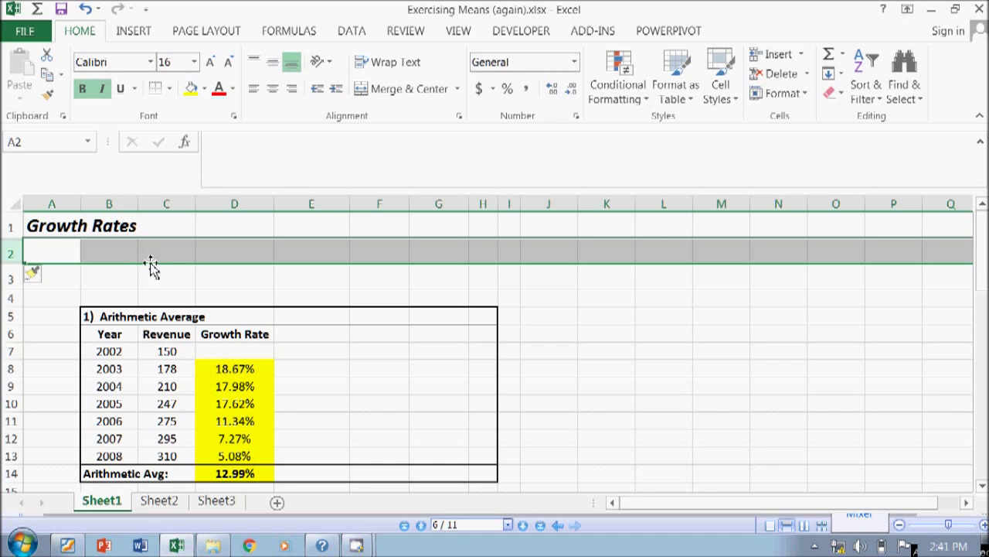
pyautogui.click(105, 251)
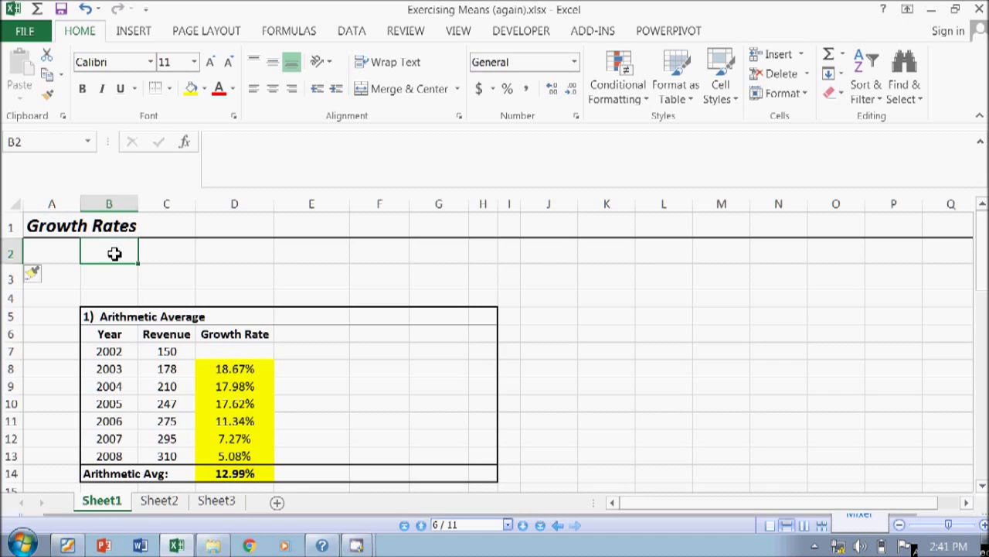
pyautogui.write('www.')
pyautogui.press('BackSpace')
pyautogui.press('BackSpace')
pyautogui.press('BackSpace')
pyautogui.press('BackSpace')
pyautogui.press('BackSpace')
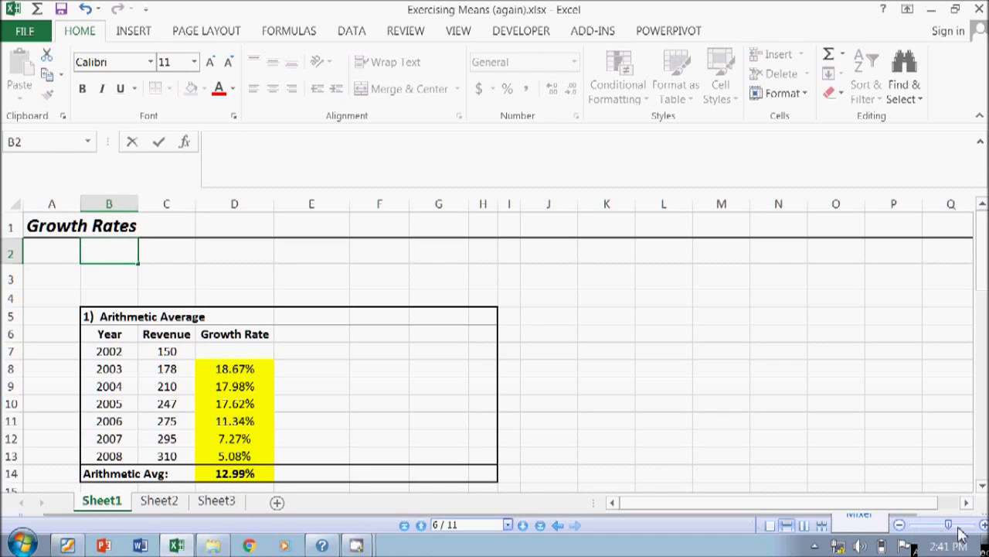
pyautogui.click(859, 456)
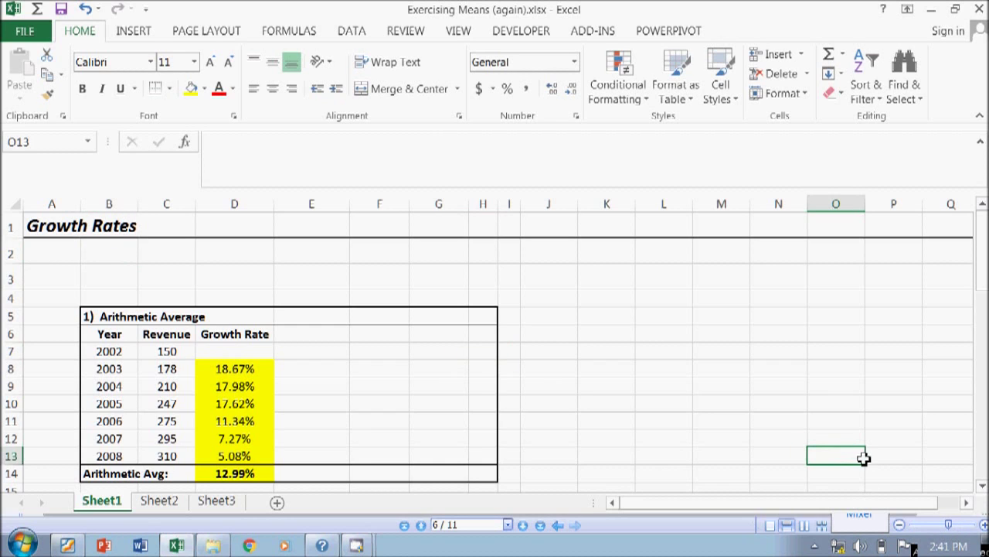
pyautogui.click(798, 406)
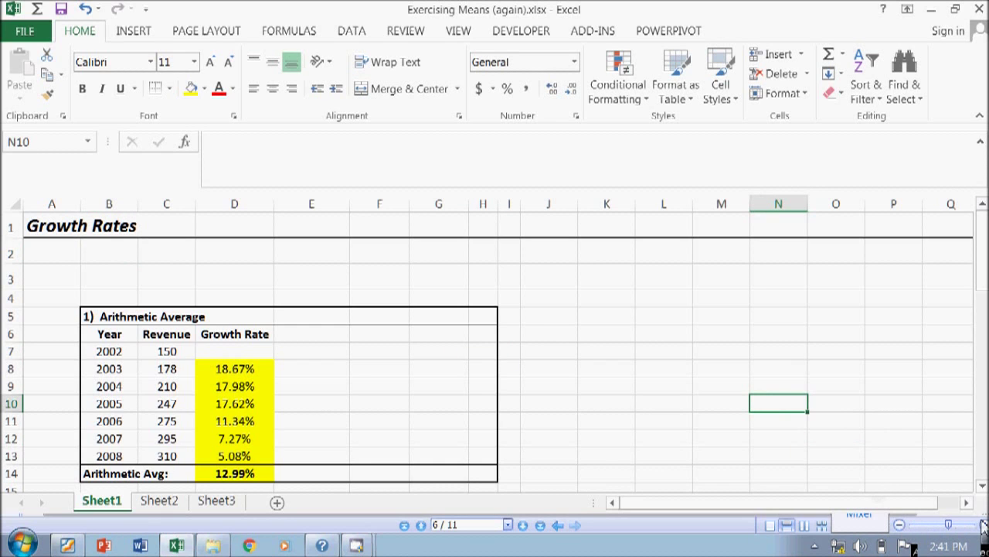
pyautogui.click(90, 253)
pyautogui.write('www')
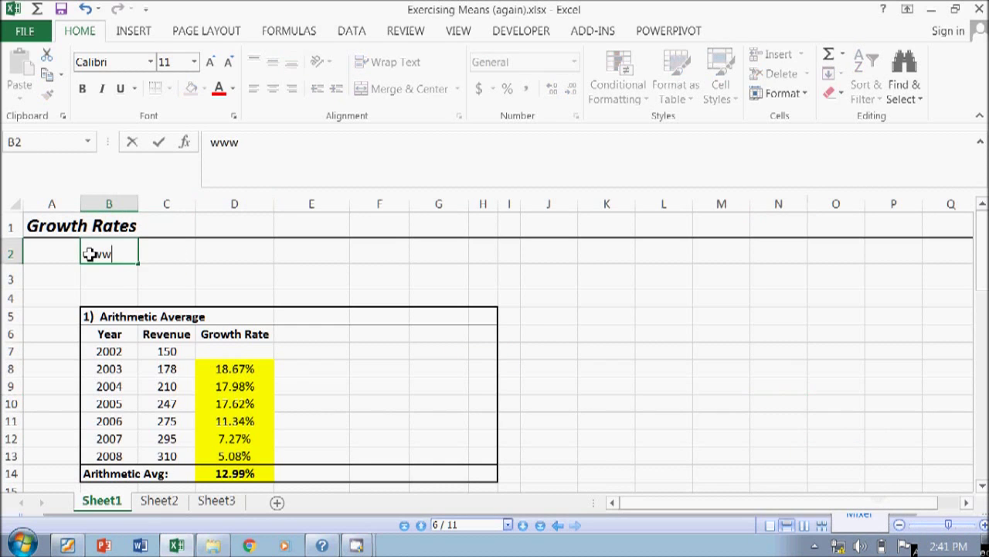
pyautogui.write('.futurumcorfinan.com')
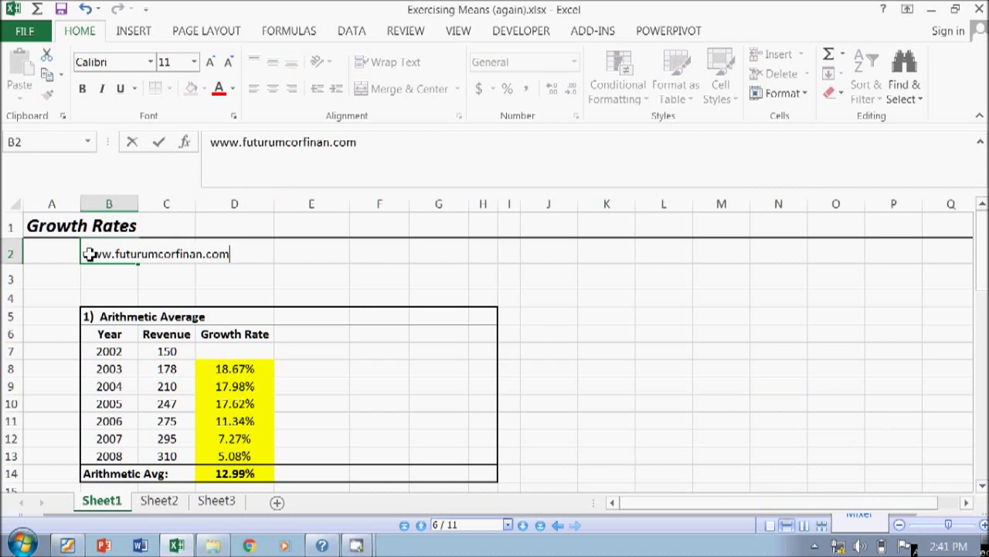
pyautogui.press('Return')
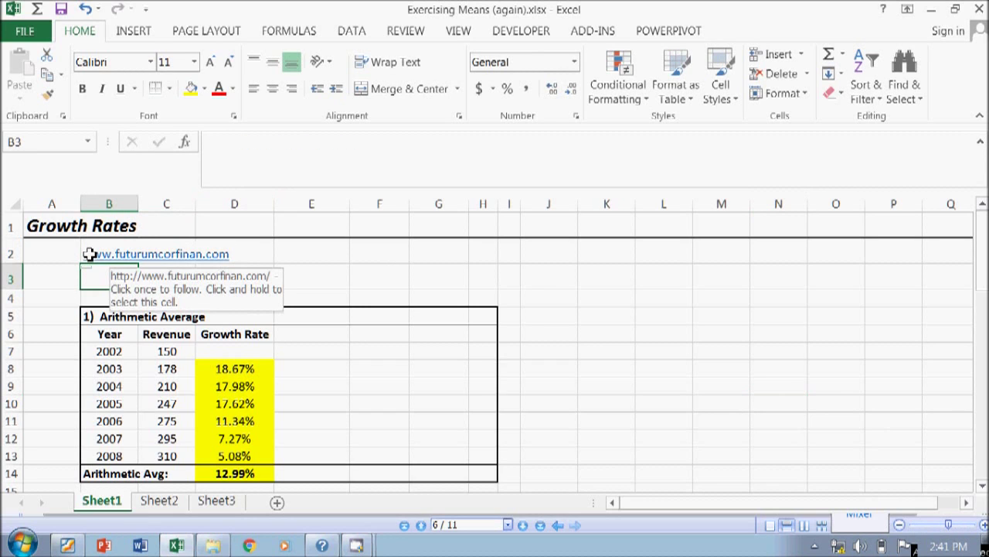
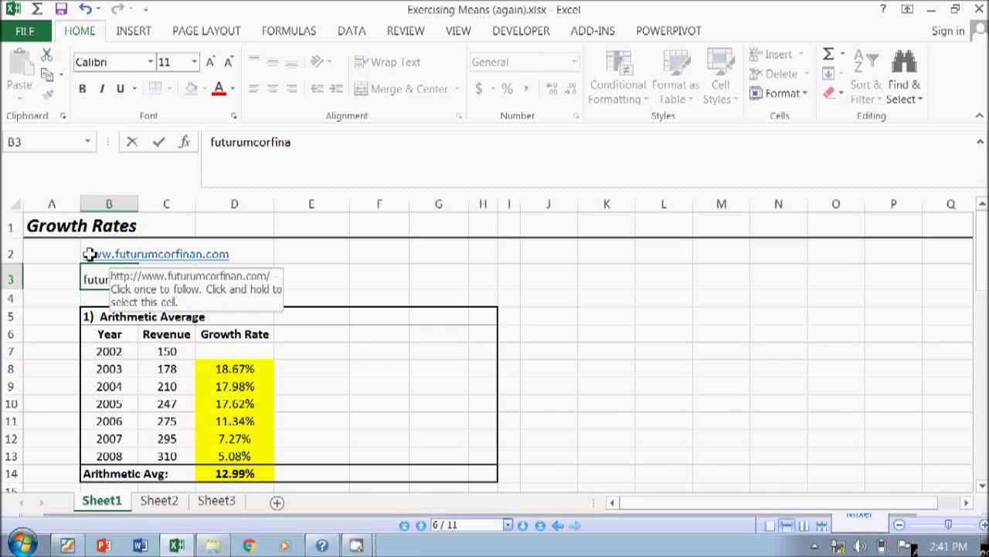
pyautogui.press('Return')
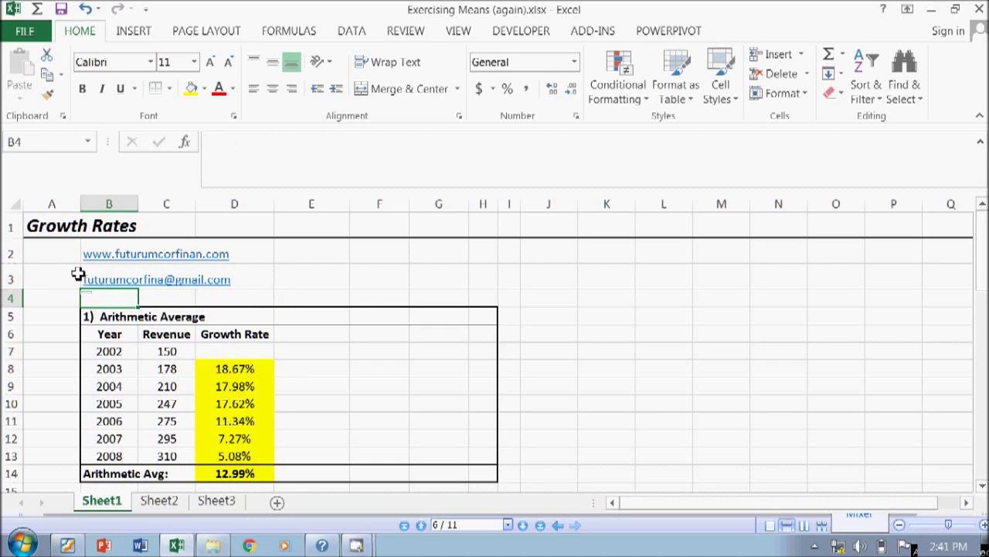
# - Test the B3 e-mail link, dismissing the mail client error and closing the browser
pyautogui.click(78, 274)
pyautogui.click(99, 281)
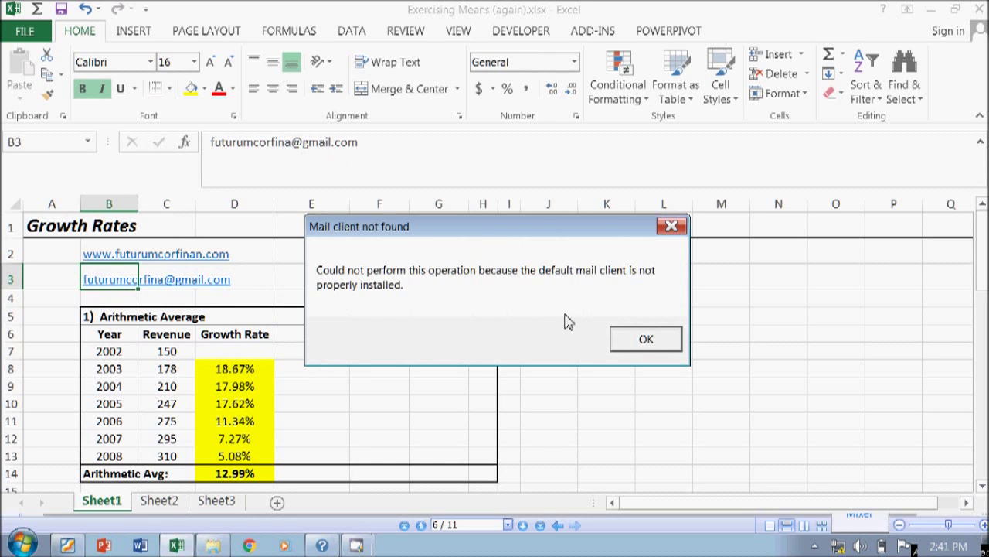
pyautogui.click(651, 343)
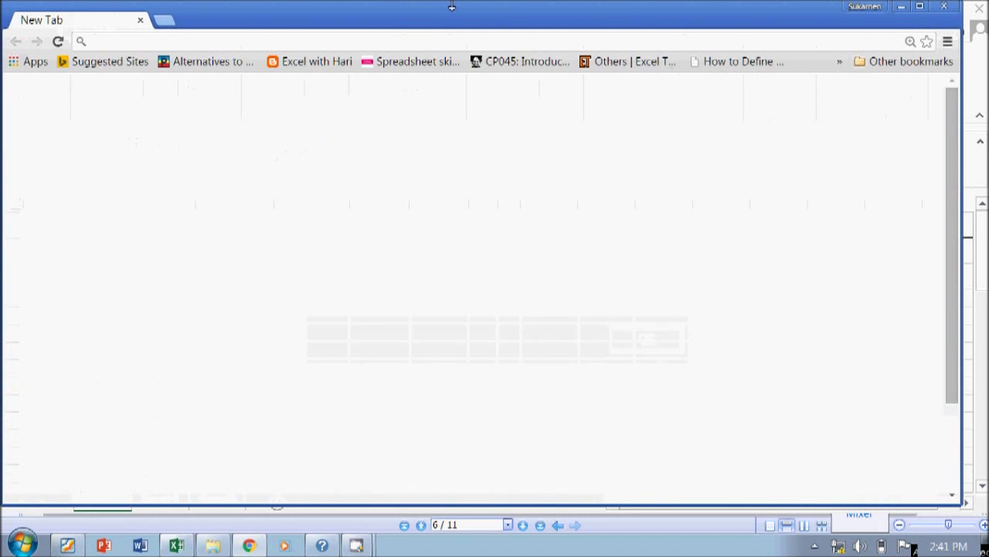
pyautogui.click(943, 6)
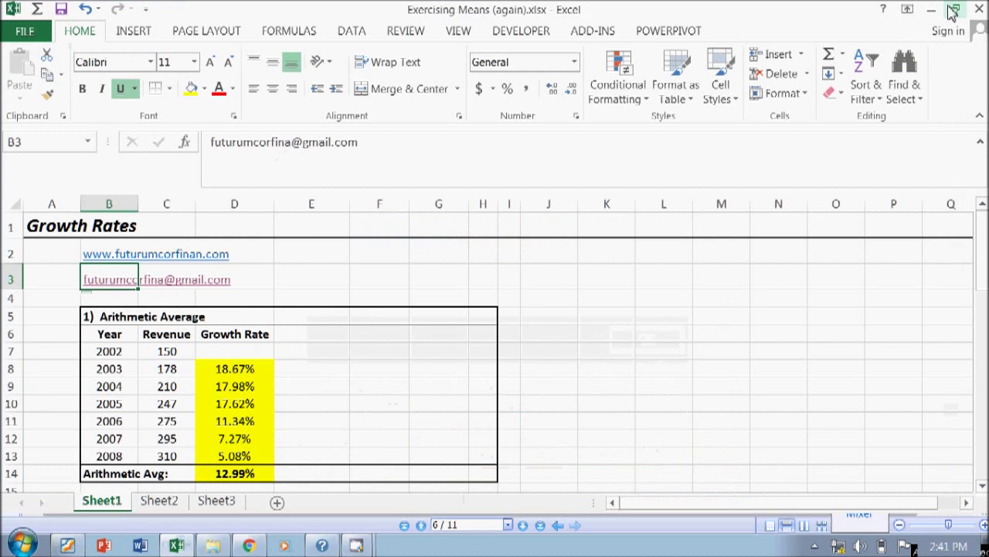
# - Insert the missing 'n' before the @ so the e-mail domain matches the website
pyautogui.click(291, 142)
pyautogui.write('n')
pyautogui.press('Return')
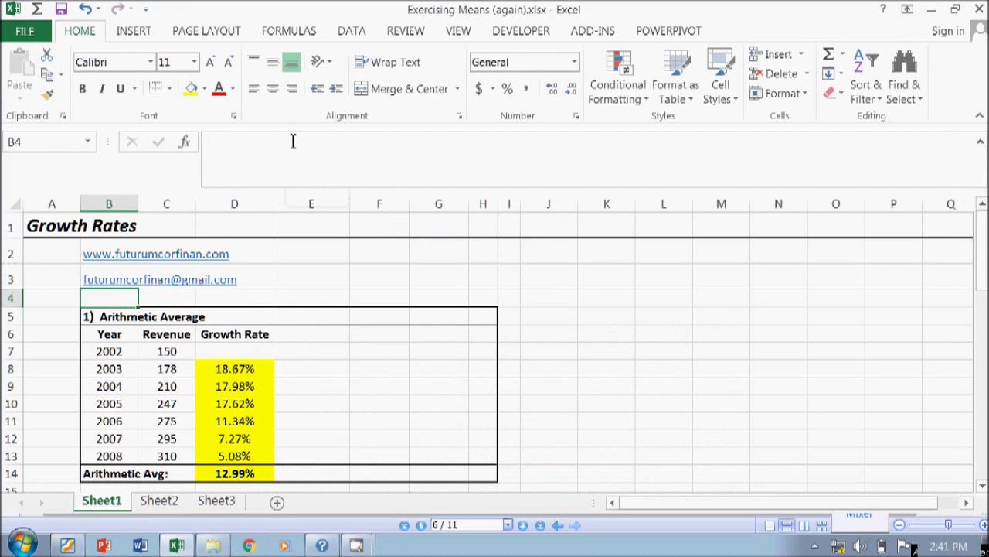
pyautogui.press('Up')
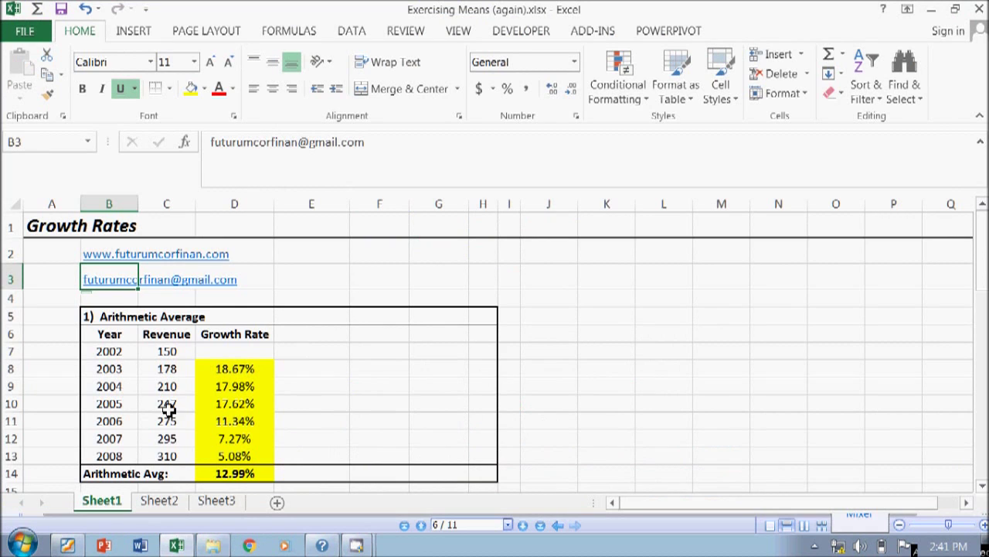
pyautogui.scroll(-2, 190, 386)
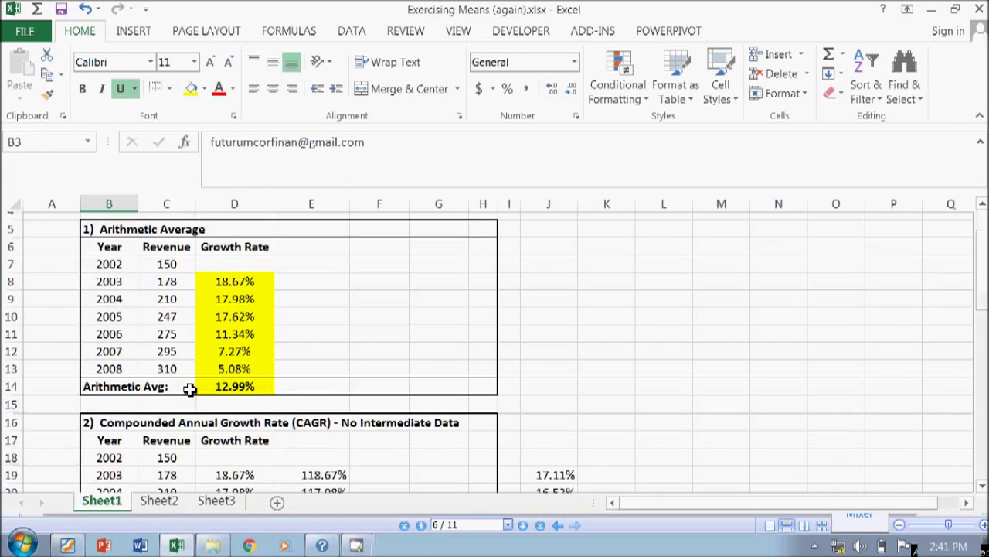
pyautogui.scroll(2, 188, 390)
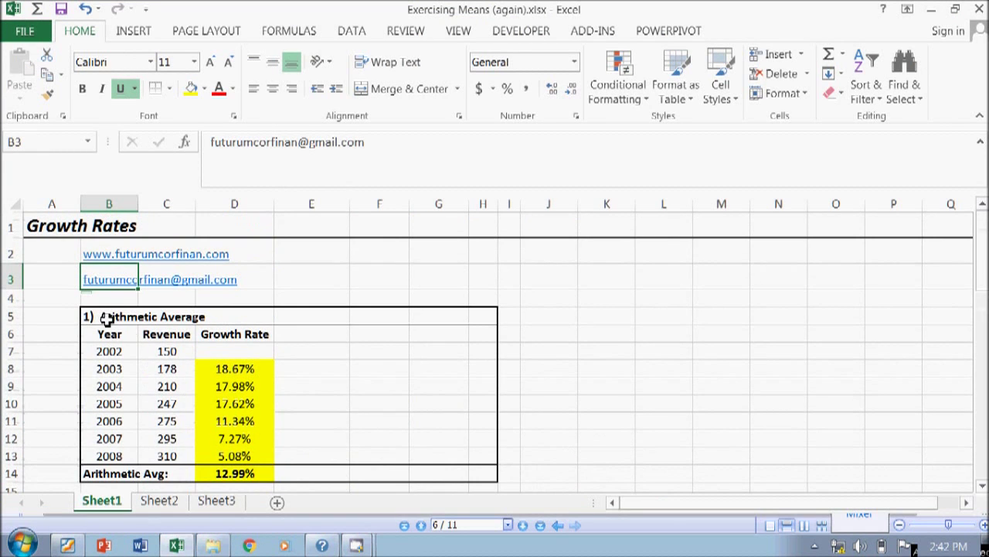
# - Append '/Mean' to the B5 heading so it reads '1) Arithmetic Average/Mean'
pyautogui.click(105, 322)
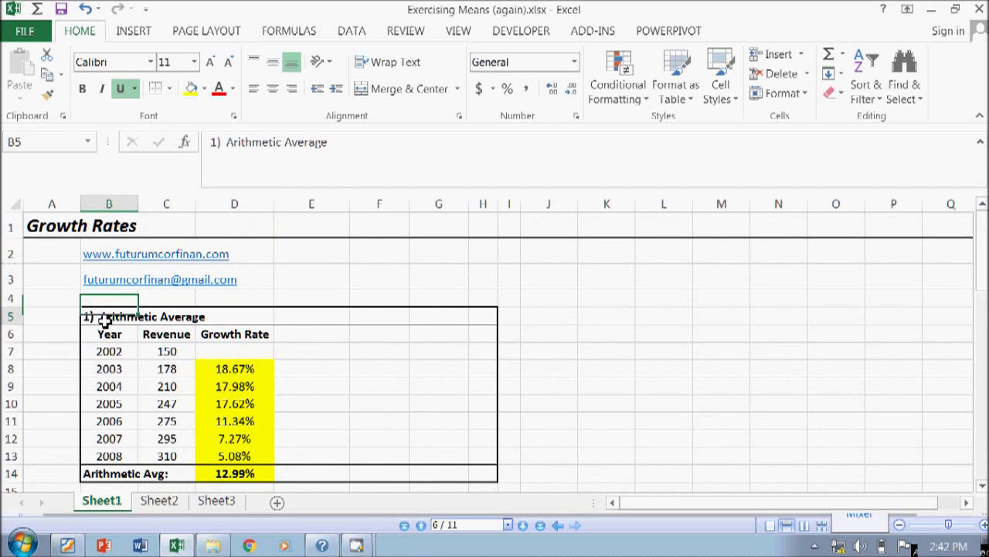
pyautogui.click(350, 144)
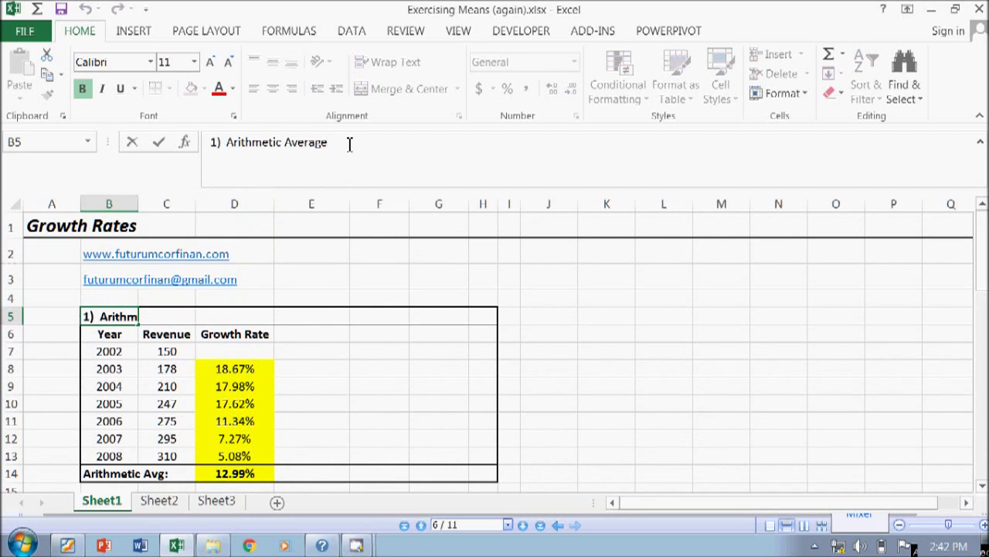
pyautogui.write('/Mean')
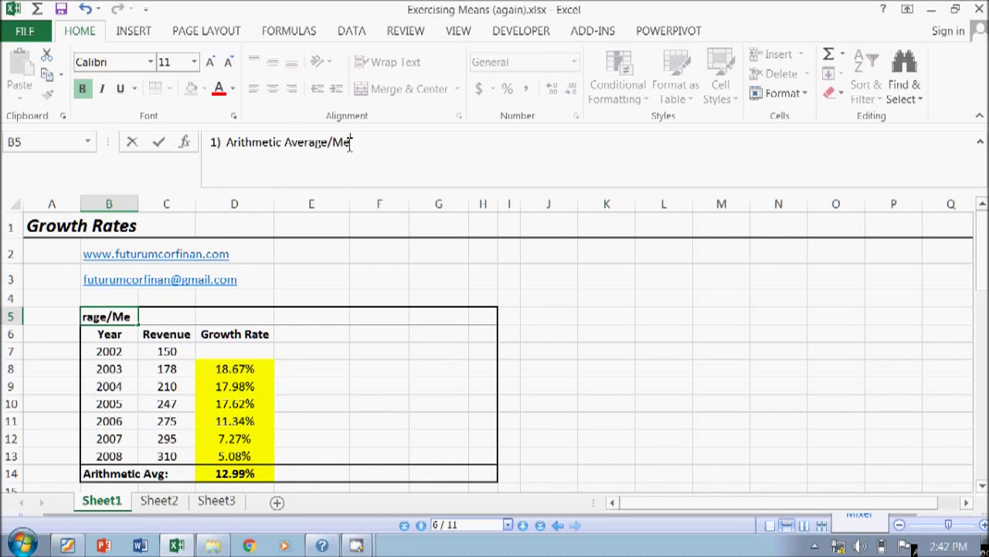
pyautogui.press('Return')
# - Move to the CAGR heading in B16 and begin editing its text
pyautogui.press('Down')
pyautogui.press('Down')
pyautogui.press('Down')
pyautogui.press('Down')
pyautogui.press('Down')
pyautogui.press('Up')
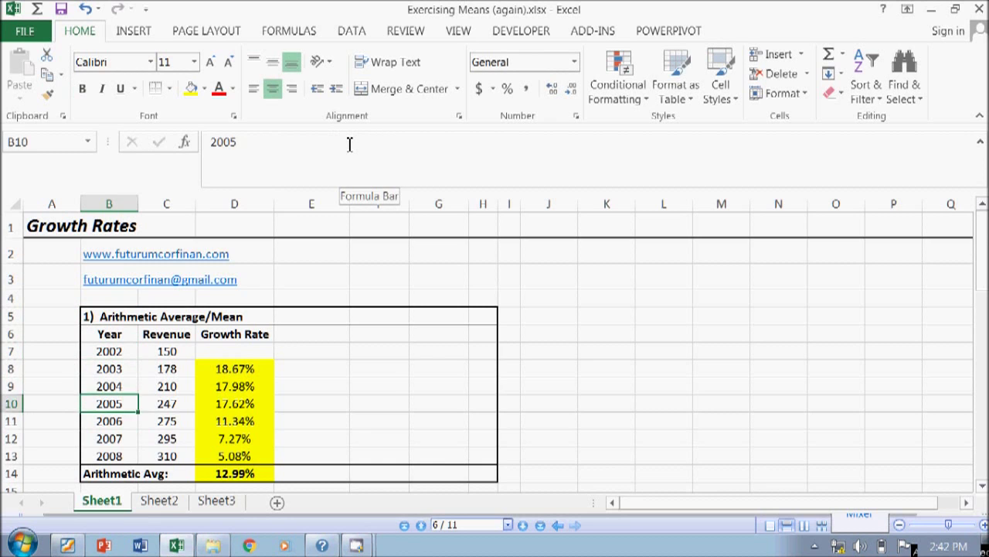
pyautogui.press('Up')
pyautogui.press('Up')
pyautogui.press('Up')
pyautogui.press('Up')
pyautogui.press('Up')
pyautogui.press('Down')
pyautogui.press('Down')
pyautogui.press('Down')
pyautogui.press('Down')
pyautogui.press('Down')
pyautogui.press('Down')
pyautogui.press('Down')
pyautogui.press('Down')
pyautogui.press('Down')
pyautogui.press('Down')
pyautogui.press('Down')
pyautogui.press('Down')
pyautogui.press('Down')
pyautogui.press('Down')
pyautogui.press('Down')
pyautogui.press('Down')
pyautogui.press('Down')
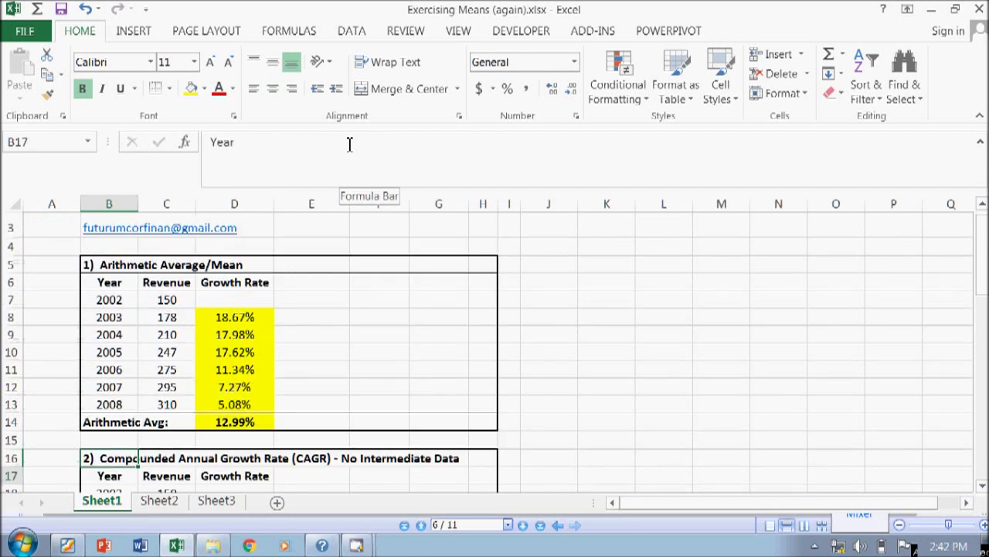
pyautogui.press('Up')
pyautogui.press('Up')
pyautogui.press('Up')
pyautogui.press('Up')
pyautogui.press('Up')
pyautogui.press('Up')
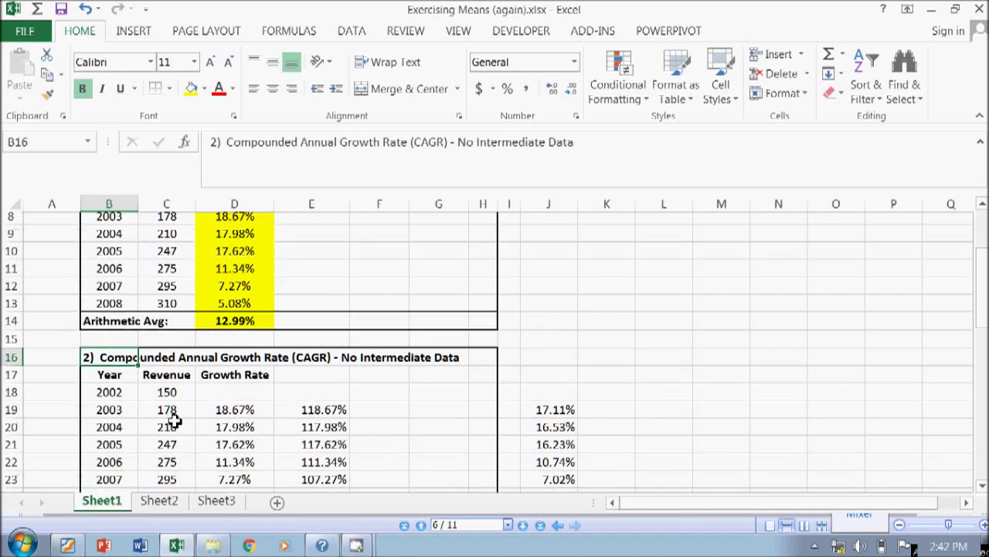
pyautogui.scroll(-2, 172, 418)
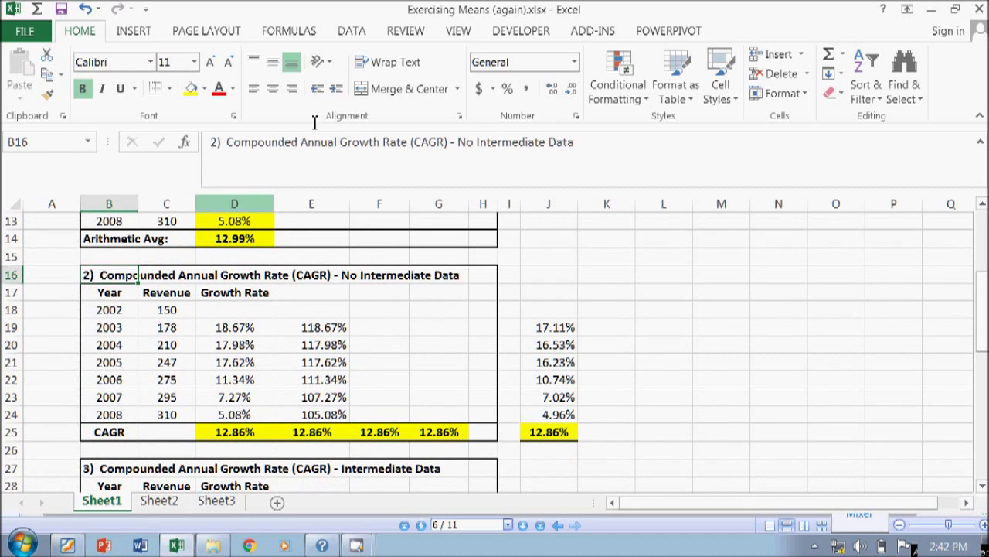
pyautogui.click(461, 145)
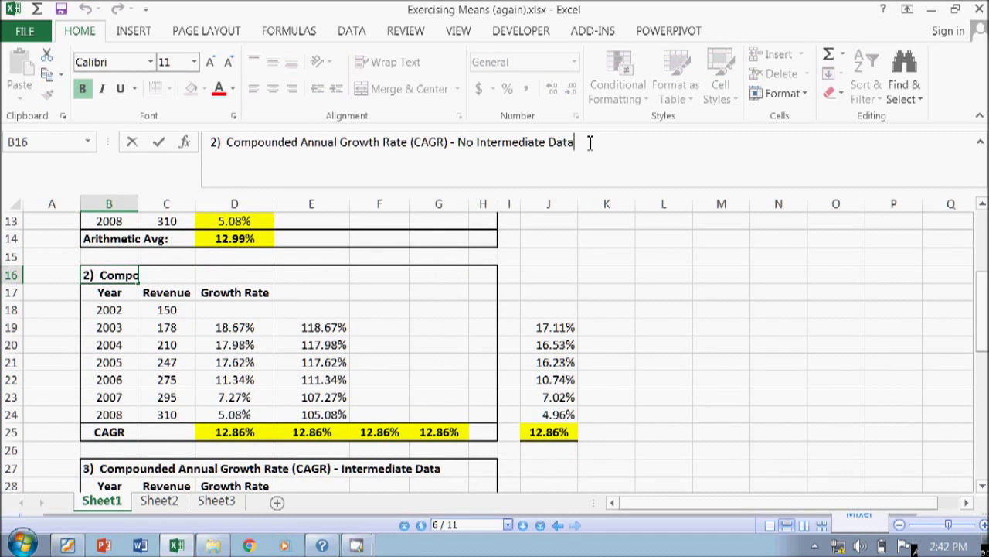
# - Delete the 'No Intermediate Data' suffix from the second table's CAGR heading
pyautogui.click(449, 142)
pyautogui.hotkey('shift', 'Home')
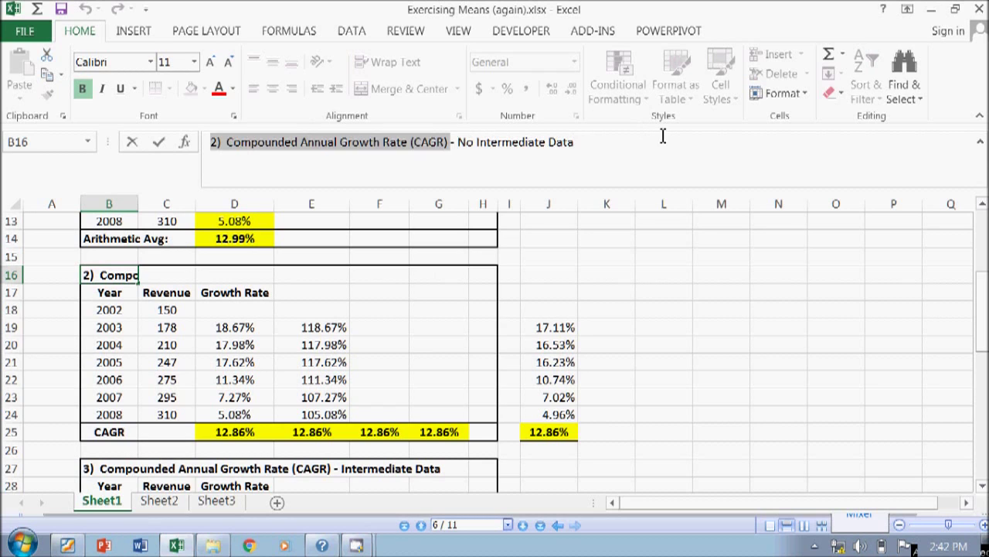
pyautogui.hotkey('shift', 'End')
pyautogui.press('Delete')
pyautogui.press('Return')
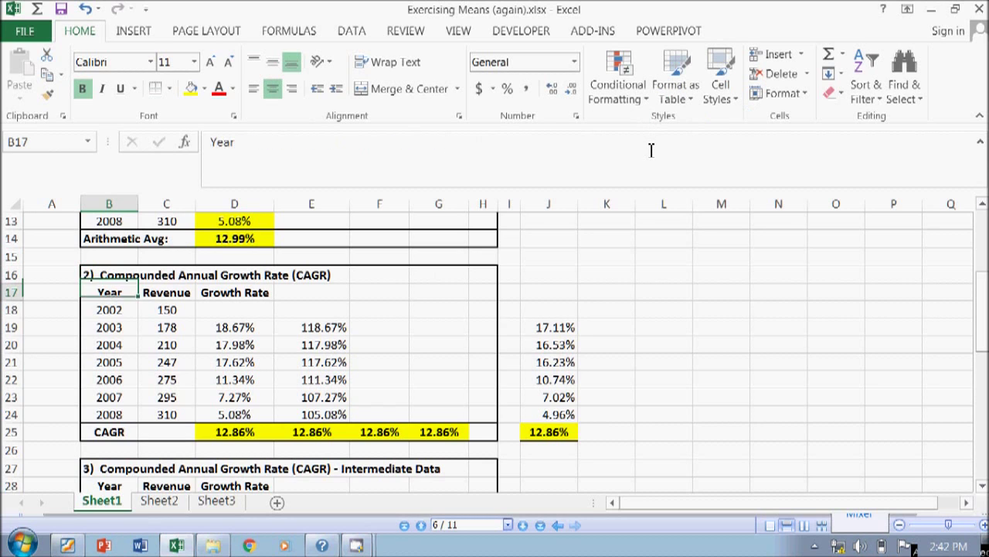
# - Shorten the third table's title to '3) Compounded Annual Growth Rate (CAGR)' by deleting '- Intermediate Data'
pyautogui.press('Down')
pyautogui.press('Down')
pyautogui.press('Up')
pyautogui.press('Up')
pyautogui.press('Up')
pyautogui.press('Down')
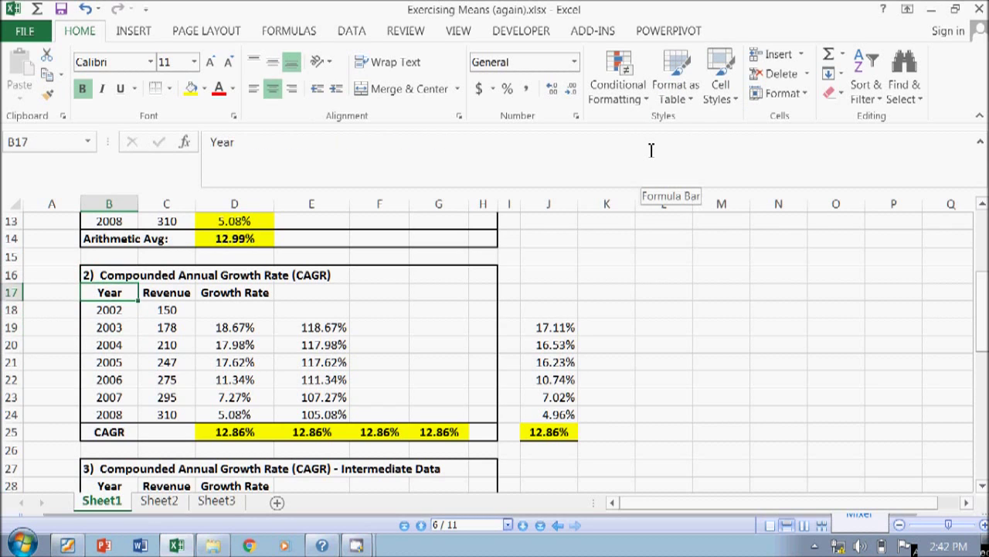
pyautogui.press('Down')
pyautogui.press('Down')
pyautogui.press('Down')
pyautogui.press('Down')
pyautogui.press('Down')
pyautogui.press('Down')
pyautogui.press('Down')
pyautogui.press('Down')
pyautogui.press('Down')
pyautogui.press('Down')
pyautogui.press('Down')
pyautogui.press('Down')
pyautogui.press('Down')
pyautogui.press('Down')
pyautogui.press('Down')
pyautogui.press('Down')
pyautogui.press('Up')
pyautogui.press('Up')
pyautogui.press('Up')
pyautogui.press('Up')
pyautogui.press('Up')
pyautogui.press('Up')
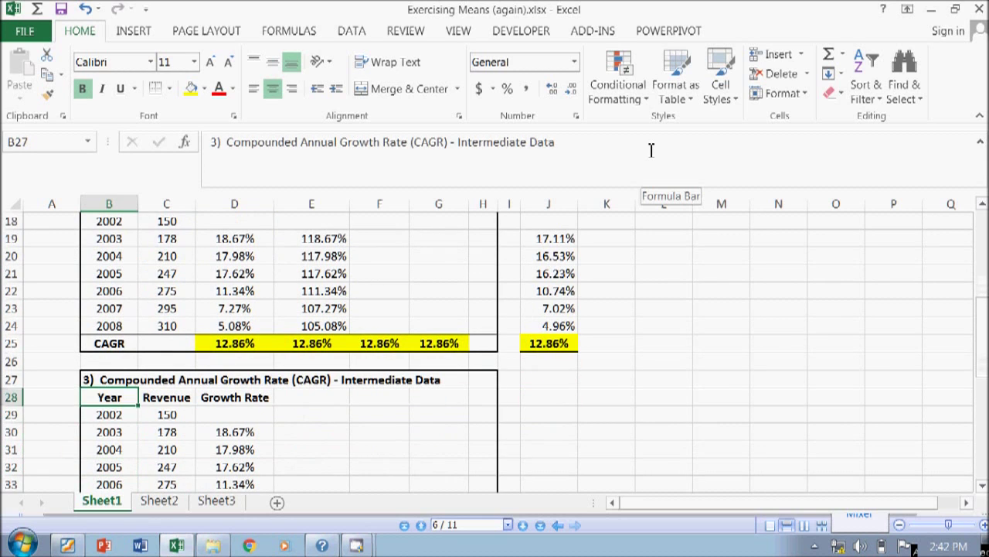
pyautogui.doubleClick(453, 142)
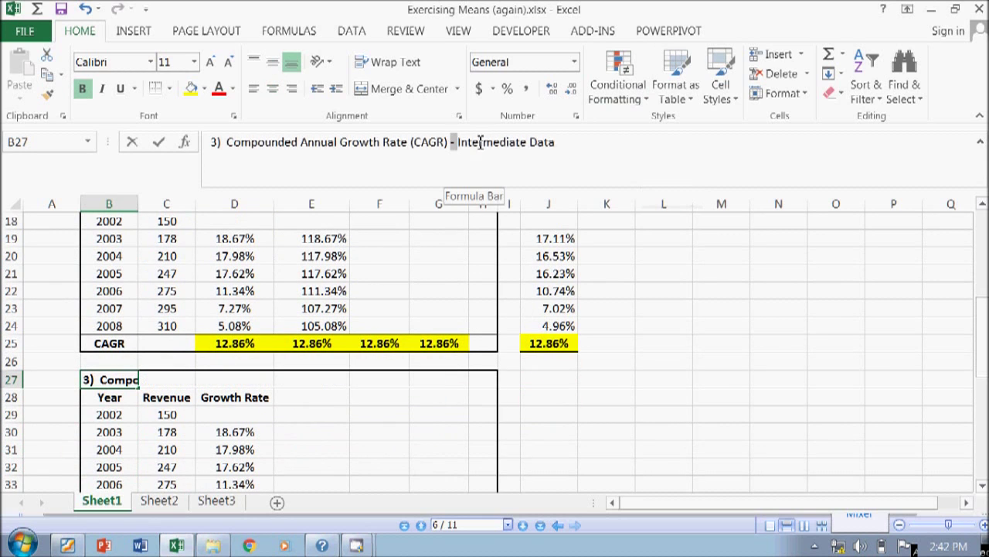
pyautogui.moveTo(480, 143); pyautogui.dragTo(671, 131)
pyautogui.press('Delete')
pyautogui.press('Return')
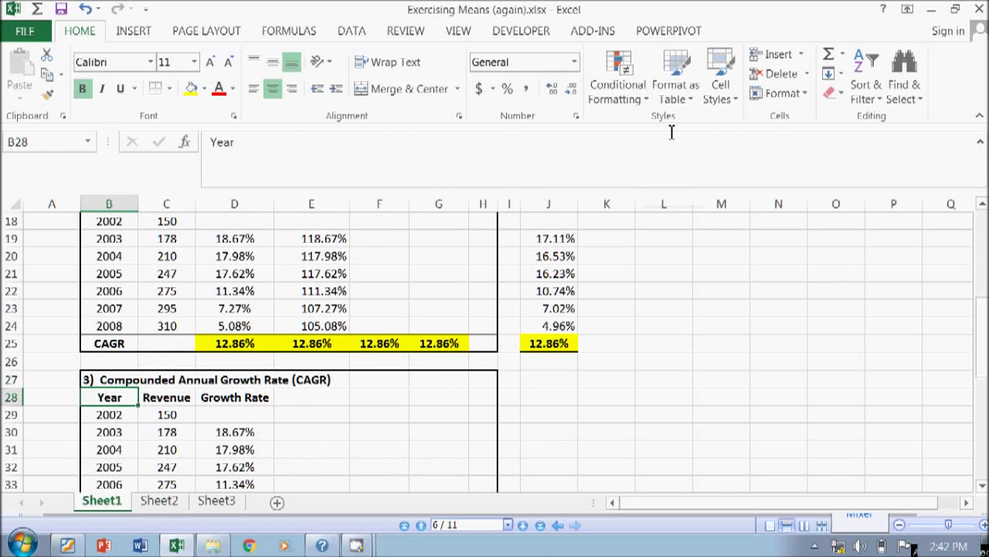
# - Review the renamed table headings, returning to the top of the sheet
pyautogui.press('Up')
pyautogui.press('Up')
pyautogui.press('Up')
pyautogui.press('Up')
pyautogui.press('Up')
pyautogui.press('Up')
pyautogui.press('Up')
pyautogui.press('Up')
pyautogui.press('Up')
pyautogui.press('Up')
pyautogui.press('Up')
pyautogui.press('Up')
pyautogui.press('Up')
pyautogui.press('Up')
pyautogui.press('Up')
pyautogui.press('Up')
pyautogui.press('Up')
pyautogui.press('Up')
pyautogui.press('Up')
pyautogui.press('Up')
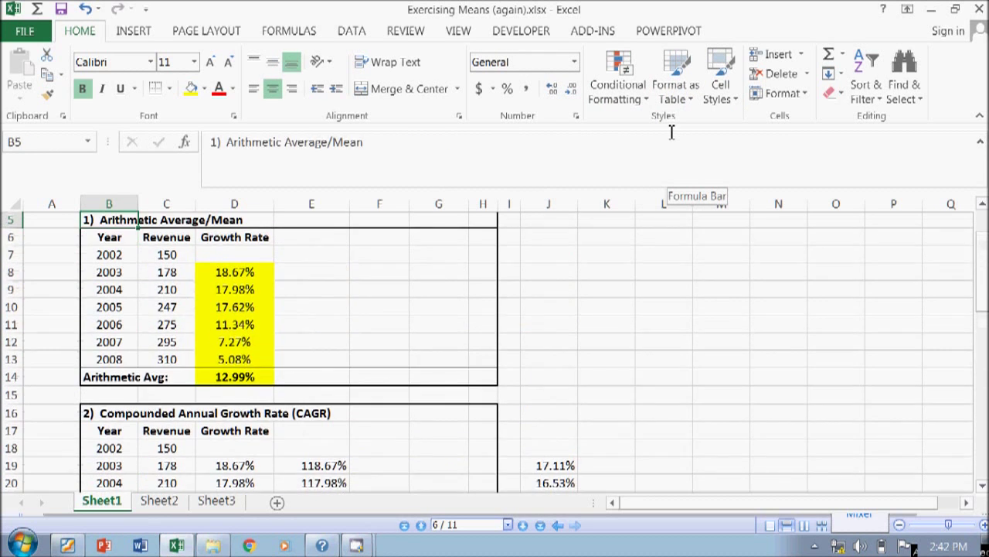
pyautogui.press('Up')
pyautogui.press('Up')
pyautogui.press('Down')
pyautogui.press('Down')
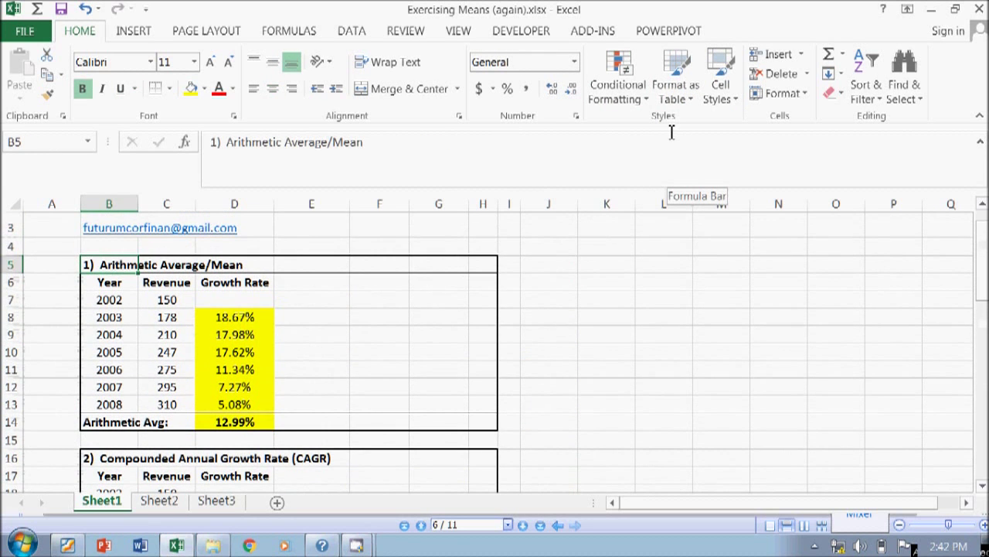
pyautogui.press('Down')
pyautogui.press('Down')
pyautogui.press('Down')
pyautogui.press('Down')
pyautogui.press('Down')
pyautogui.press('Down')
pyautogui.press('Down')
pyautogui.press('Down')
pyautogui.press('Down')
pyautogui.press('Down')
pyautogui.press('Down')
pyautogui.press('Down')
pyautogui.press('Down')
pyautogui.press('Down')
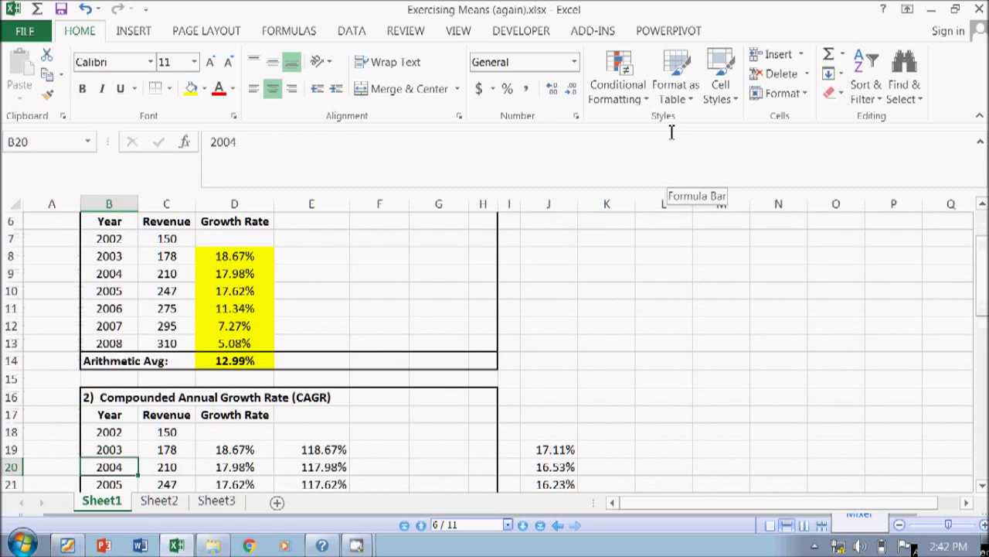
pyautogui.press('Up')
pyautogui.press('Down')
pyautogui.press('Down')
pyautogui.press('Down')
pyautogui.press('Down')
pyautogui.press('Down')
pyautogui.press('Down')
pyautogui.press('Down')
pyautogui.press('Down')
pyautogui.press('Down')
pyautogui.press('Down')
pyautogui.press('Down')
pyautogui.press('Down')
pyautogui.press('Down')
pyautogui.press('Down')
pyautogui.press('Down')
pyautogui.press('Down')
pyautogui.press('Down')
pyautogui.press('Down')
pyautogui.press('Down')
pyautogui.press('Down')
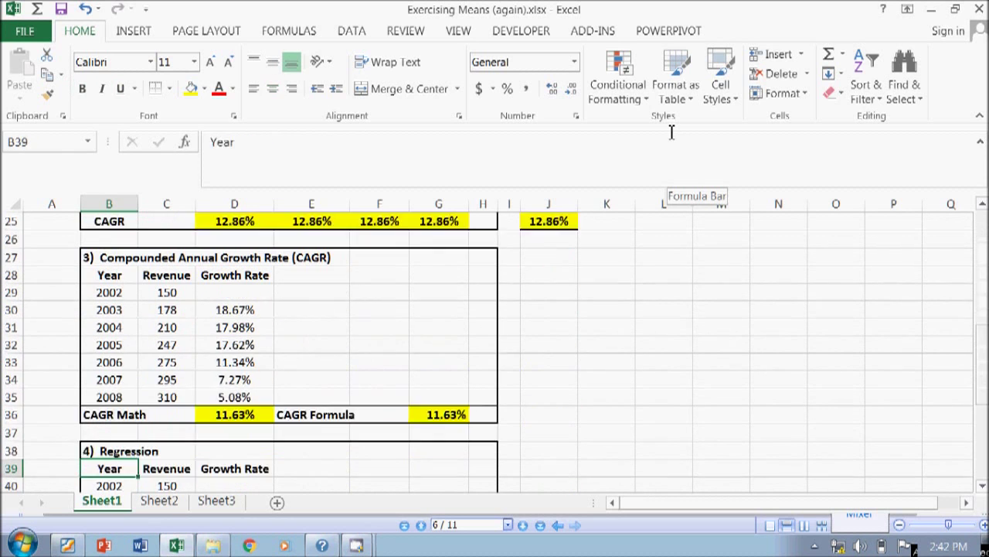
pyautogui.press('Up')
pyautogui.press('Up')
pyautogui.press('Up')
pyautogui.press('Up')
pyautogui.press('Up')
pyautogui.press('Up')
pyautogui.press('Up')
pyautogui.press('Up')
pyautogui.press('Up')
pyautogui.press('Up')
pyautogui.press('Up')
pyautogui.press('Up')
pyautogui.press('Up')
pyautogui.press('Up')
pyautogui.press('Up')
pyautogui.press('Up')
pyautogui.press('Up')
pyautogui.press('Up')
pyautogui.press('Up')
pyautogui.press('Up')
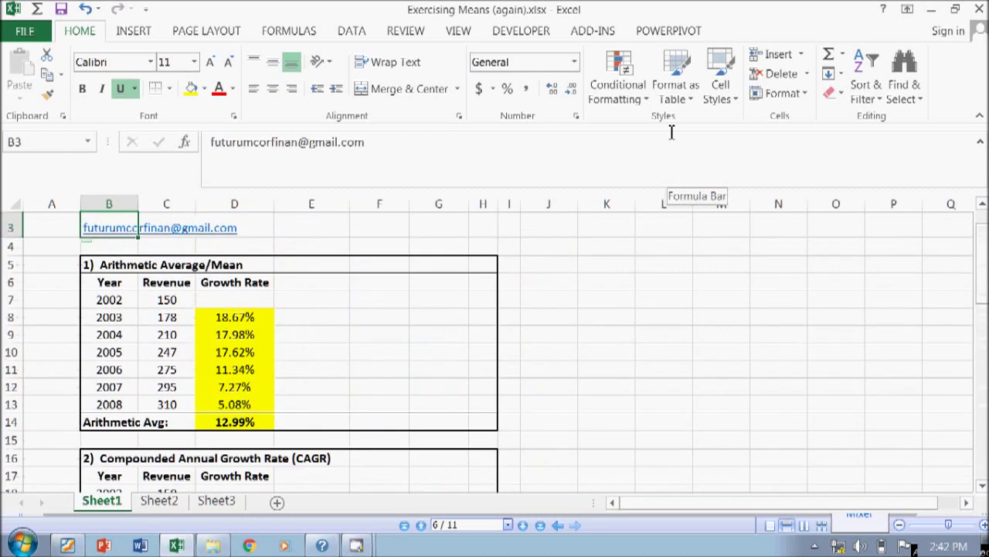
# - Insert blank rows above the first table and type 'Arithmetic Mean = 1 method' in B5
pyautogui.click(10, 246)
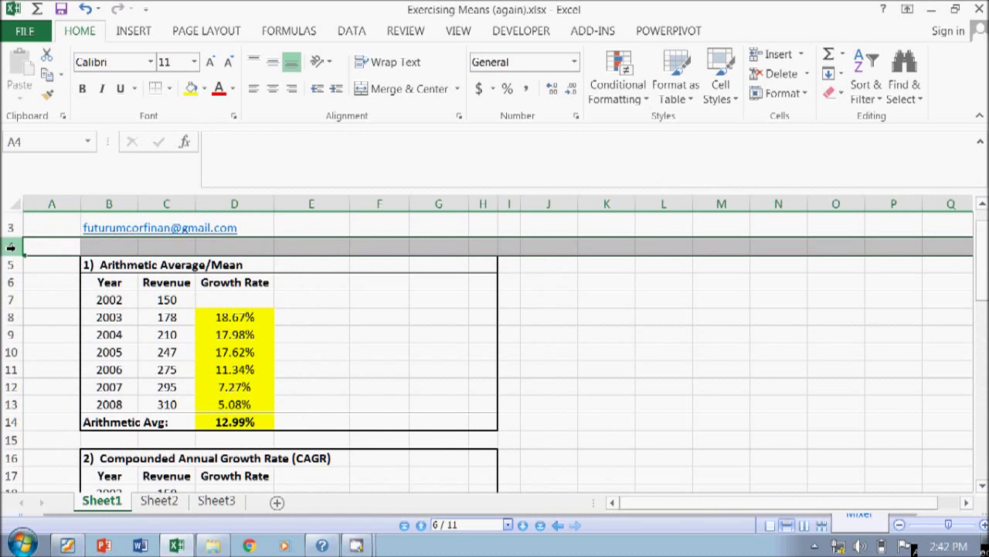
pyautogui.hotkey('ctrl', 'shift', '+')
pyautogui.hotkey('ctrl', 'shift', '+')
pyautogui.hotkey('ctrl', 'shift', '+')
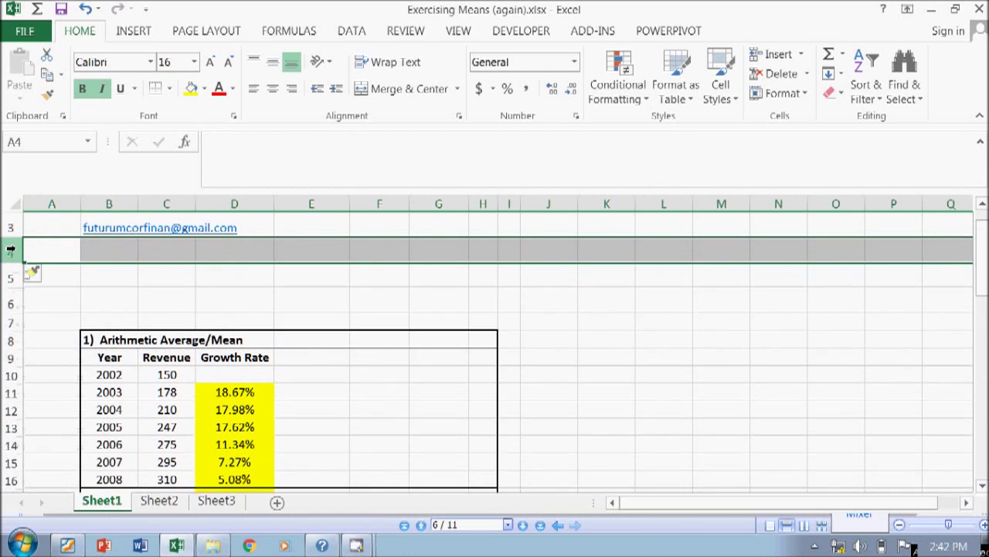
pyautogui.click(102, 276)
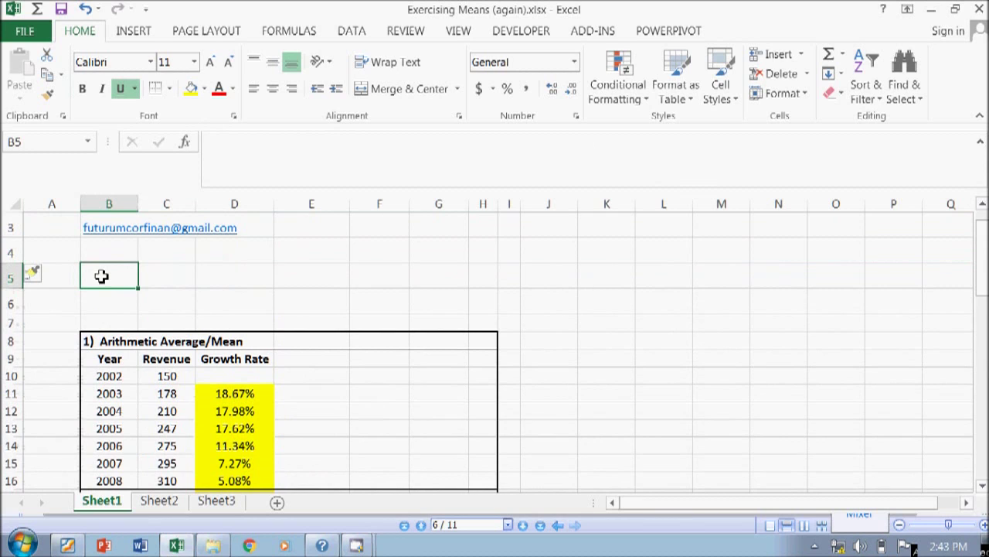
pyautogui.write('S')
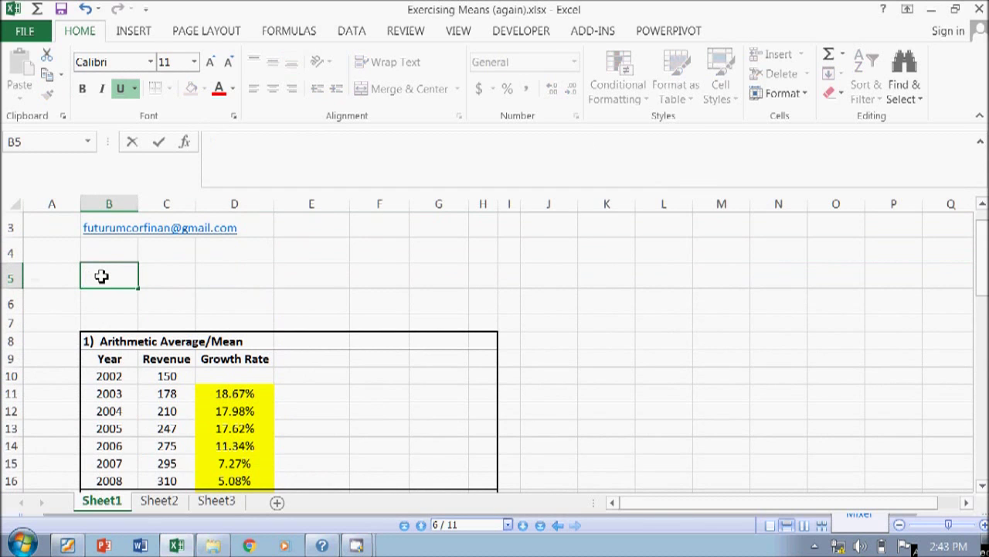
pyautogui.press('Escape')
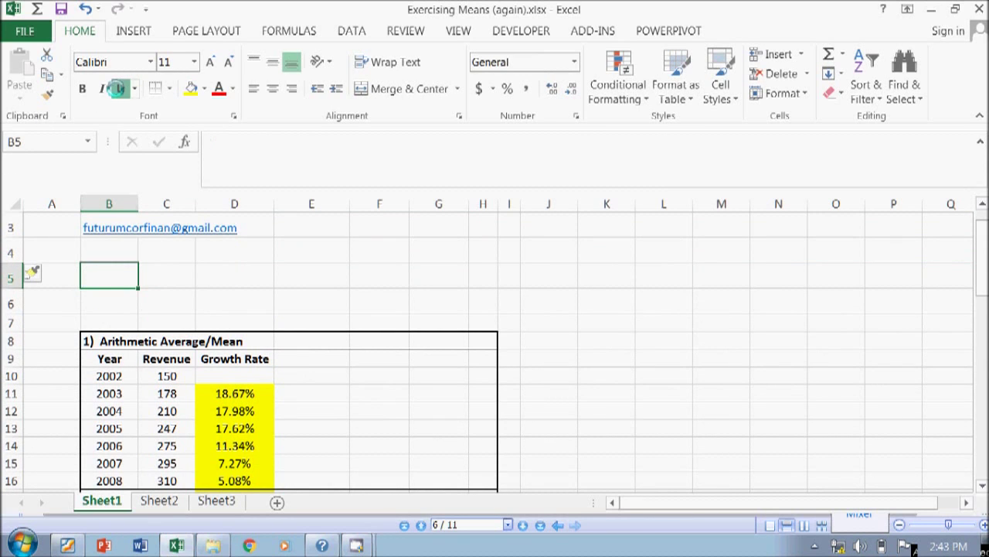
pyautogui.write('Art')
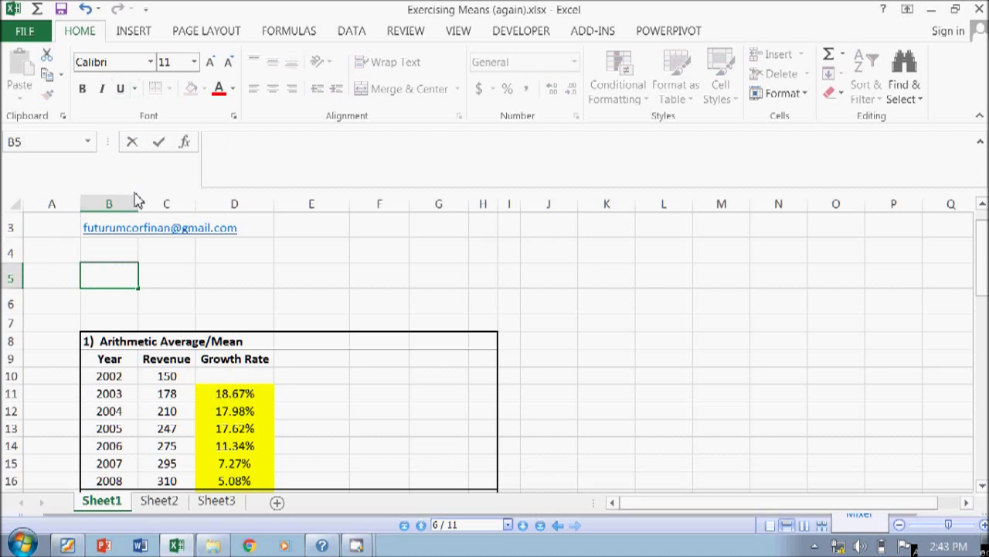
pyautogui.press('Escape')
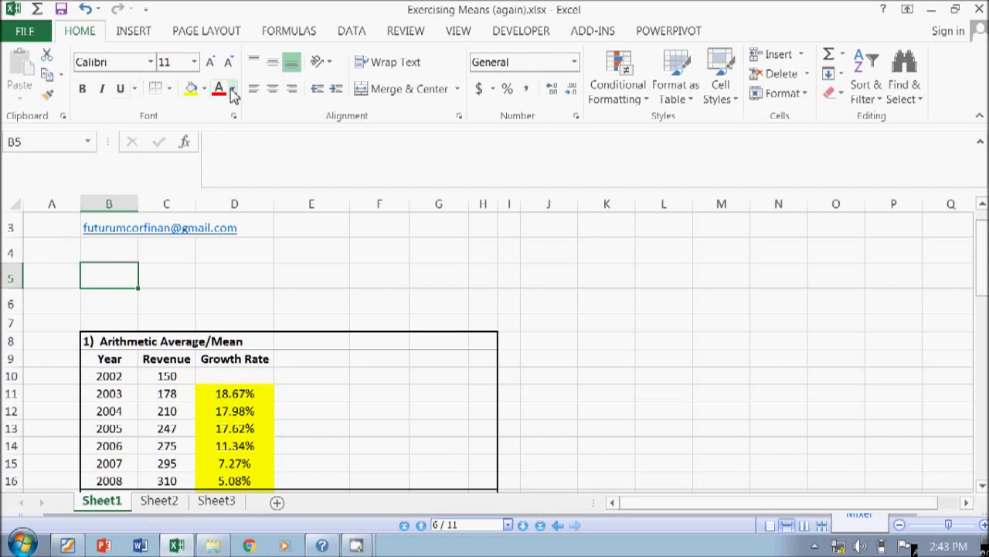
pyautogui.click(234, 91)
pyautogui.press('Escape')
pyautogui.write('art')
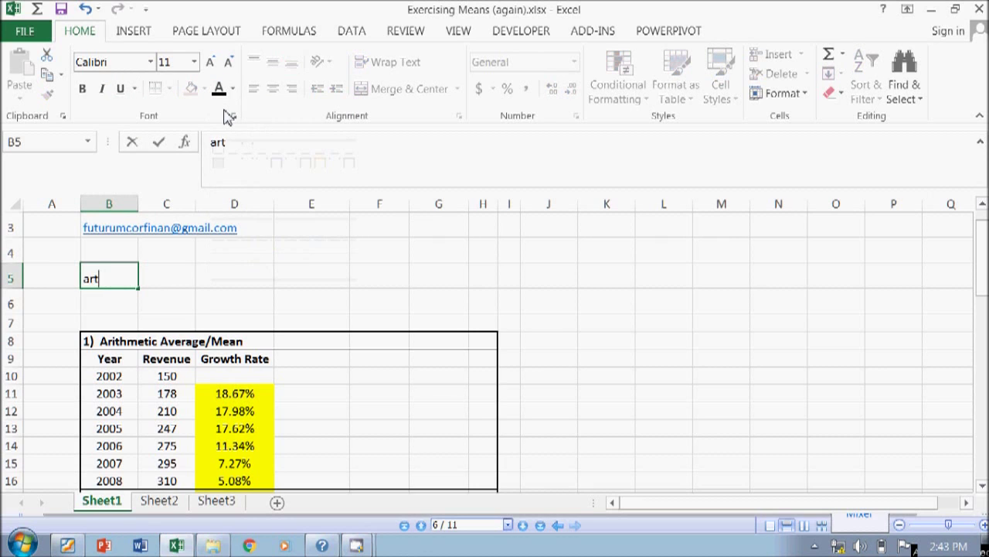
pyautogui.write('Arithme')
pyautogui.write('nt')
pyautogui.press('BackSpace')
pyautogui.press('BackSpace')
pyautogui.write('tic Mean ')
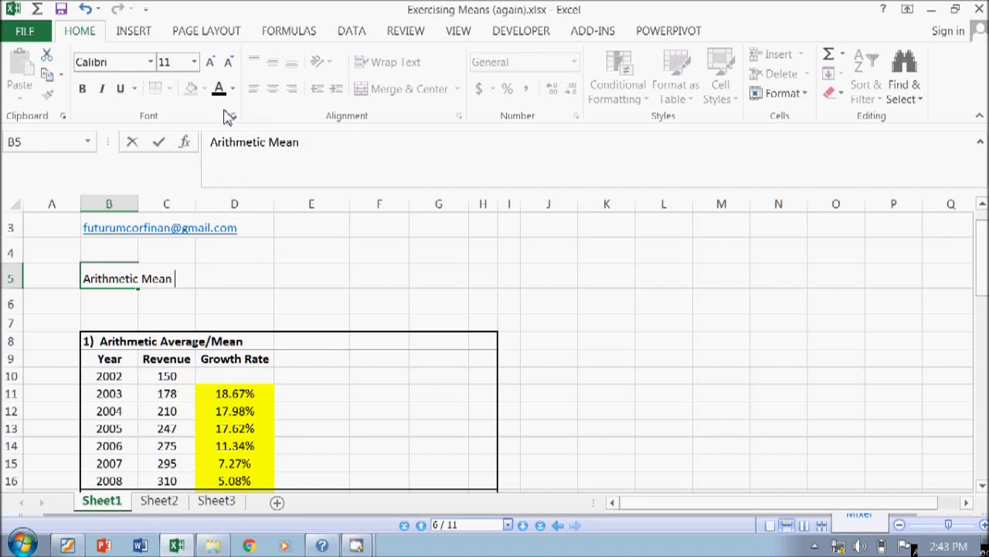
pyautogui.write('= 1 method')
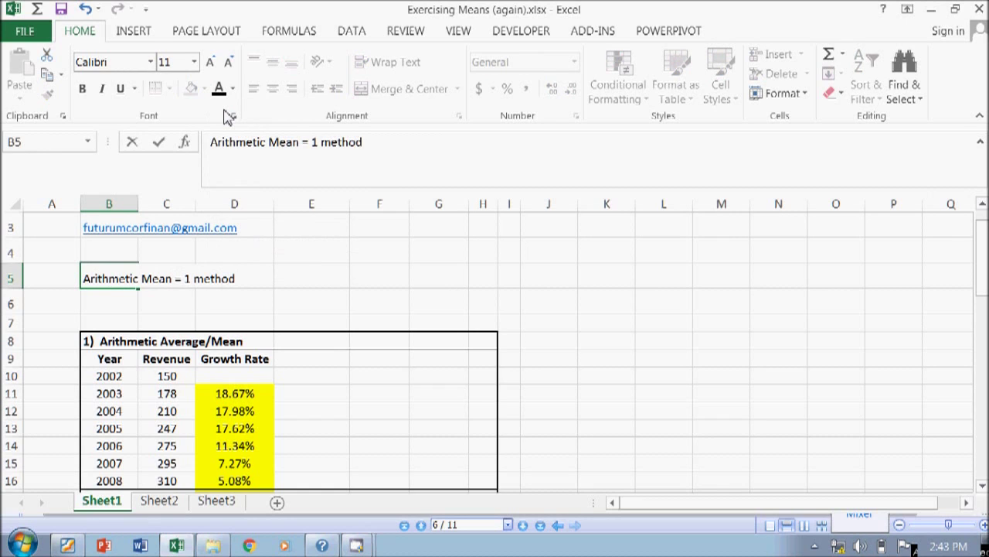
pyautogui.press('Return')
# - Type 'Compounded Annual Growth Rate = 2 methods' in B6 with underline turned off
pyautogui.write('Co')
pyautogui.press('BackSpace')
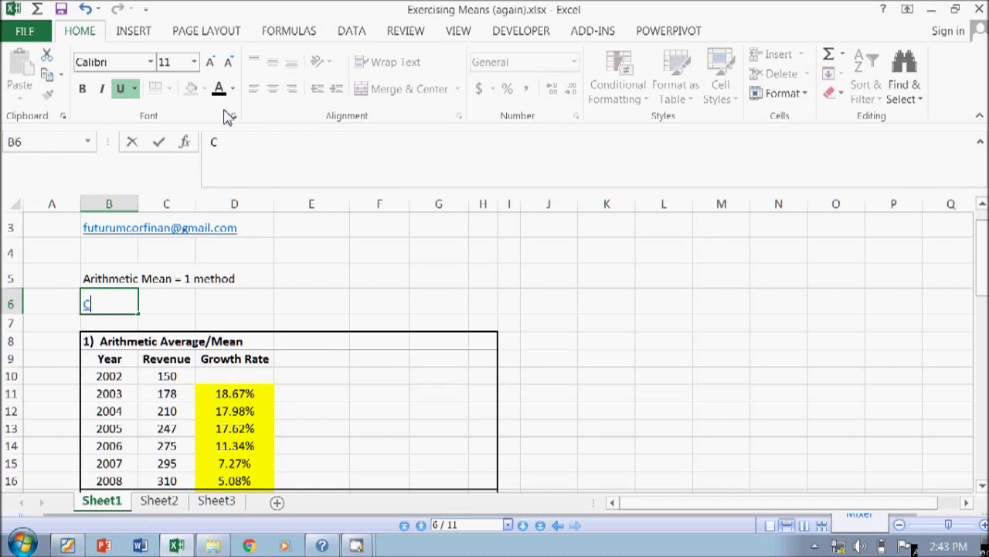
pyautogui.press('Escape')
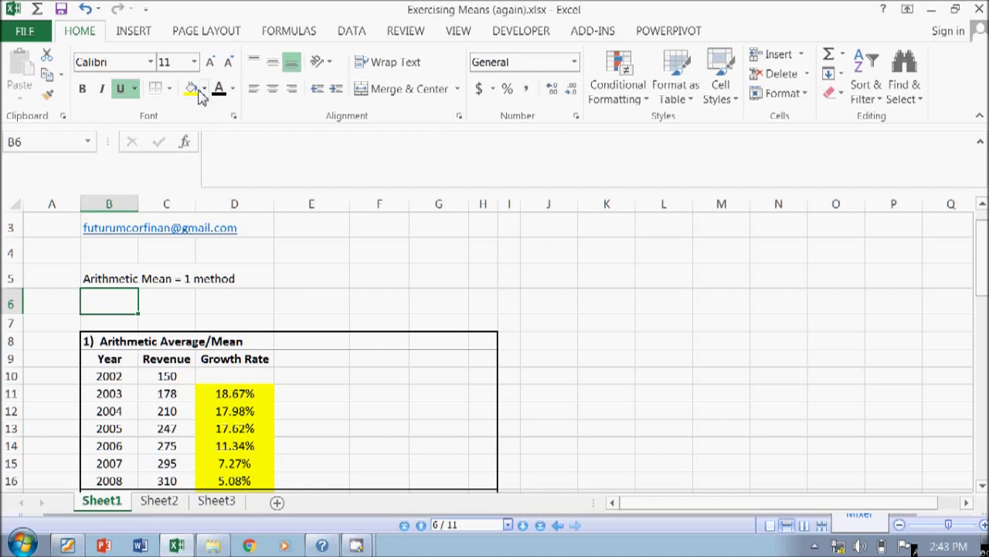
pyautogui.write('C')
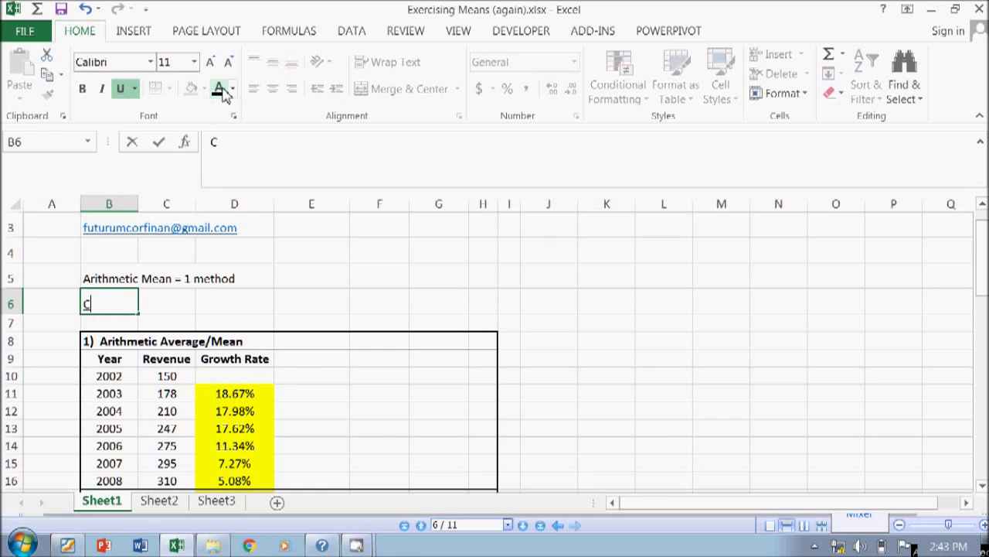
pyautogui.click(122, 89)
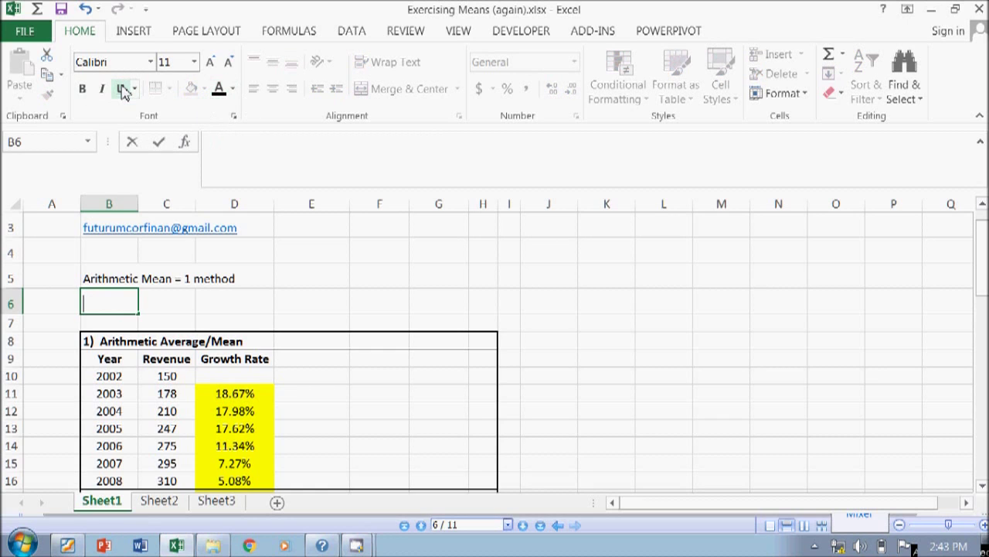
pyautogui.write('ompou')
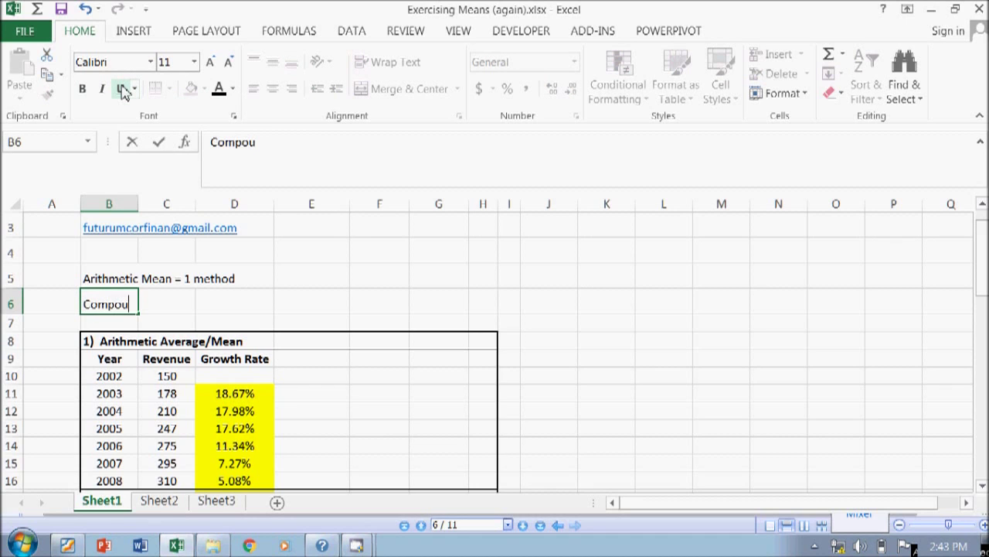
pyautogui.write('nded Annual growt')
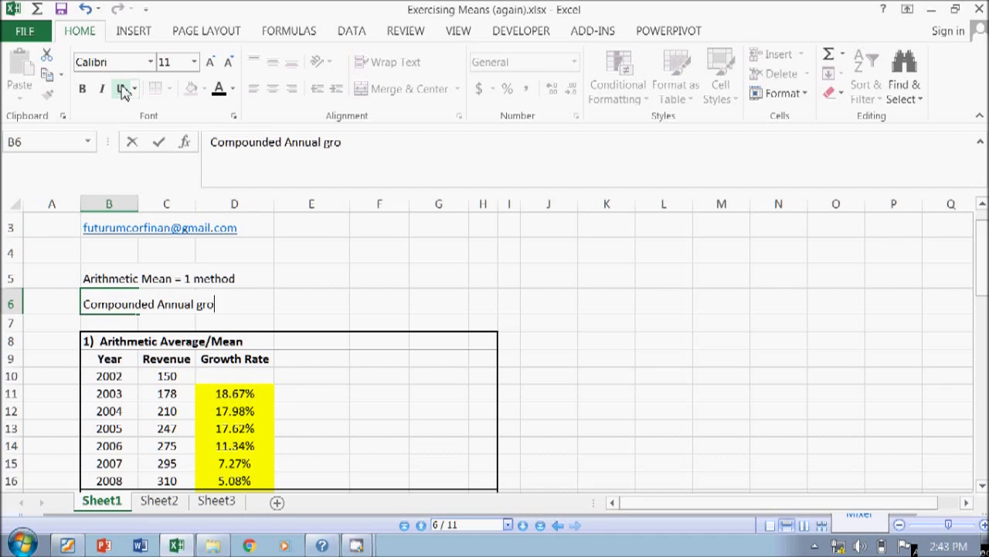
pyautogui.press('BackSpace')
pyautogui.press('BackSpace')
pyautogui.press('BackSpace')
pyautogui.write('Growth Rate ')
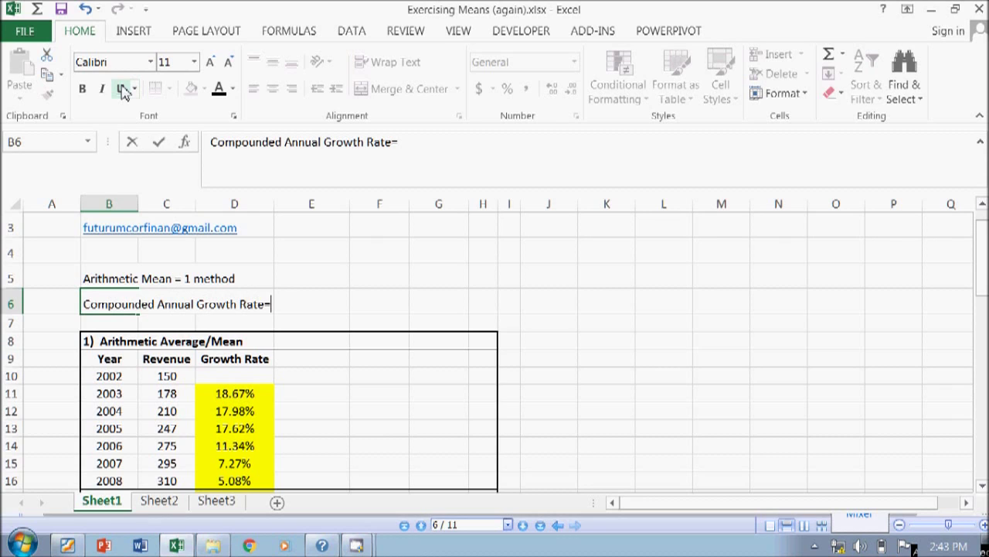
pyautogui.write('= 2 methods')
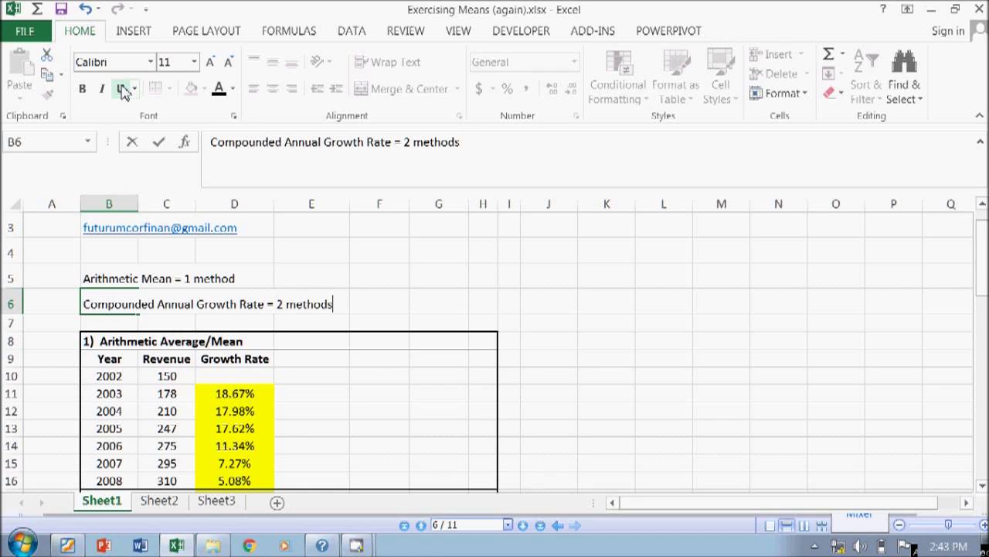
pyautogui.press('Return')
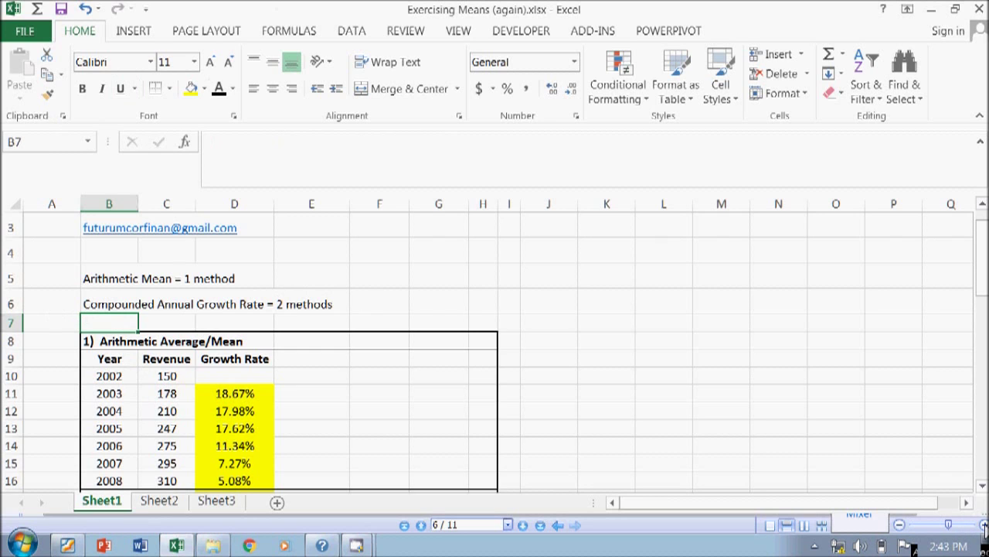
pyautogui.click(742, 424)
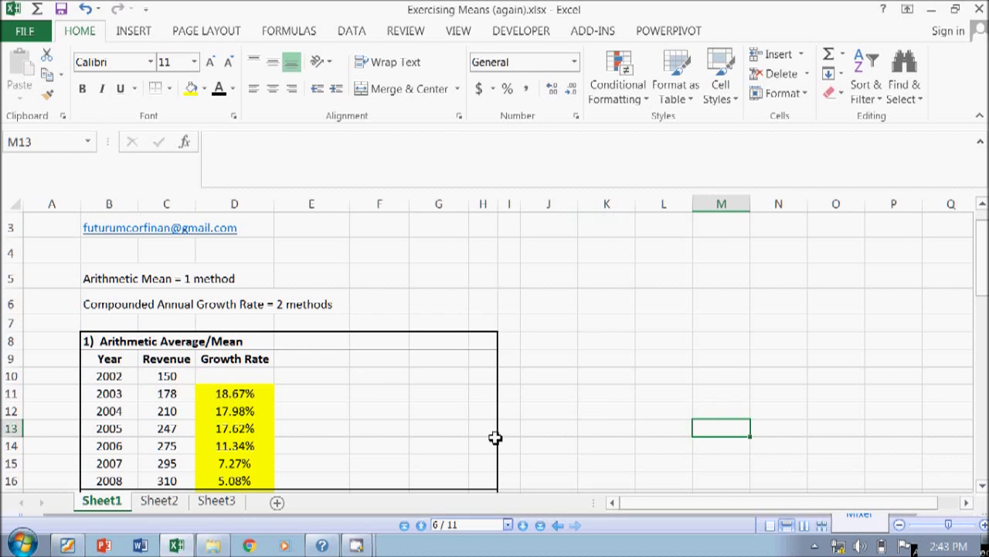
pyautogui.click(183, 376)
pyautogui.scroll(-2, 202, 416)
pyautogui.scroll(-1, 203, 416)
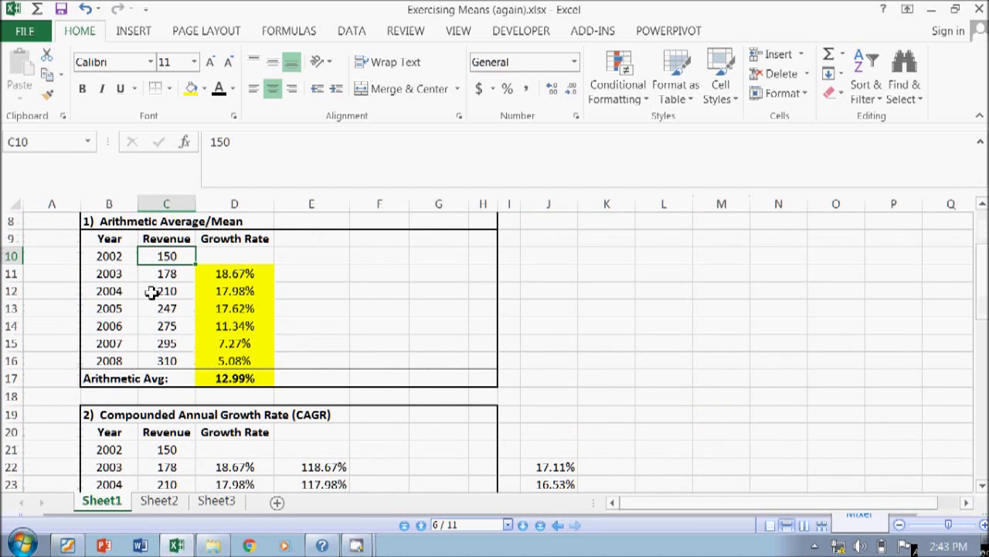
pyautogui.click(119, 256)
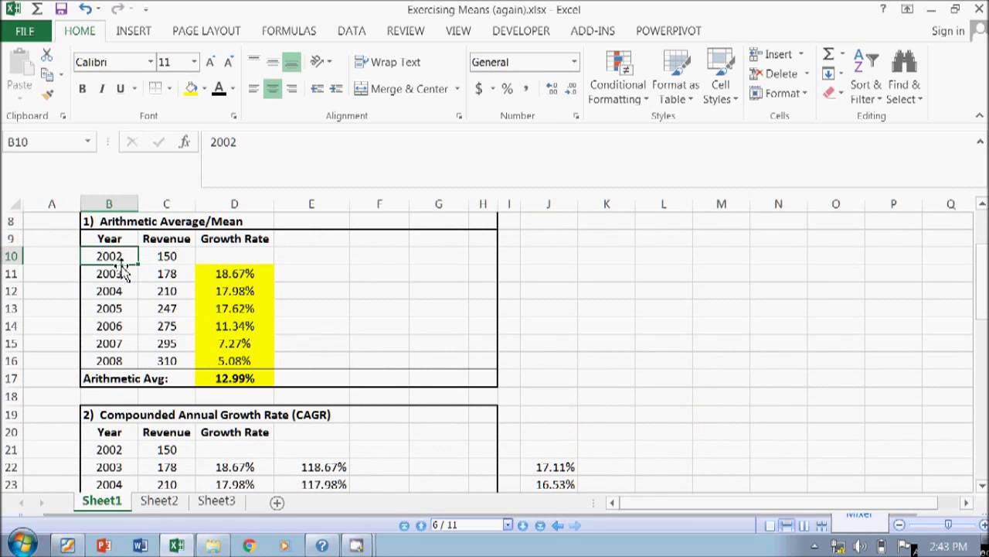
pyautogui.click(126, 270)
pyautogui.click(125, 291)
pyautogui.click(117, 308)
pyautogui.click(121, 325)
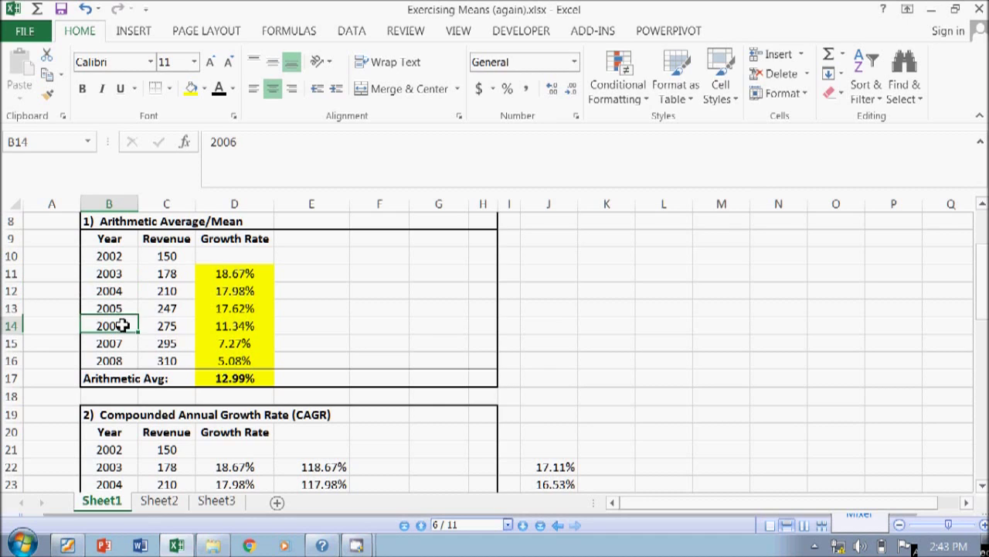
pyautogui.click(125, 343)
pyautogui.click(124, 361)
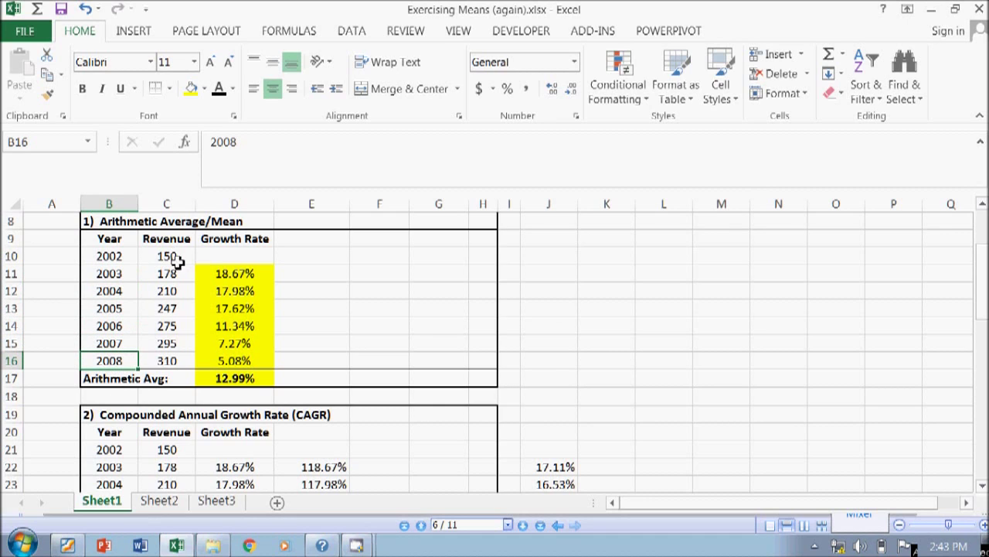
pyautogui.click(177, 258)
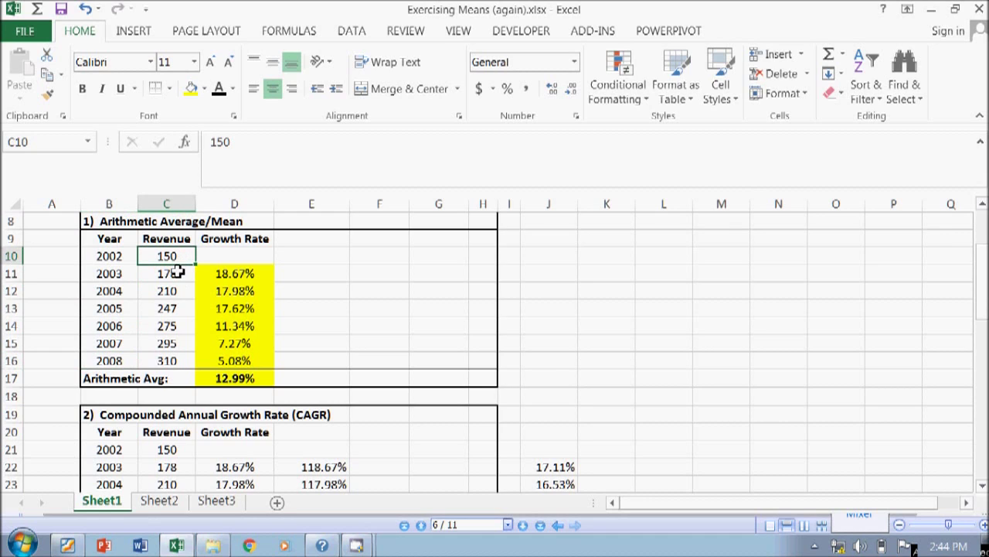
pyautogui.click(177, 274)
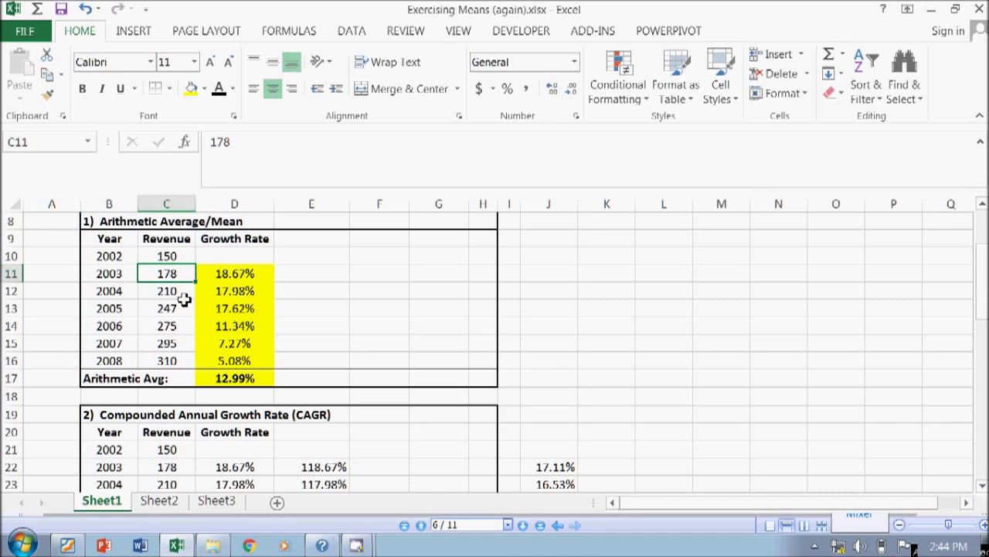
pyautogui.click(182, 293)
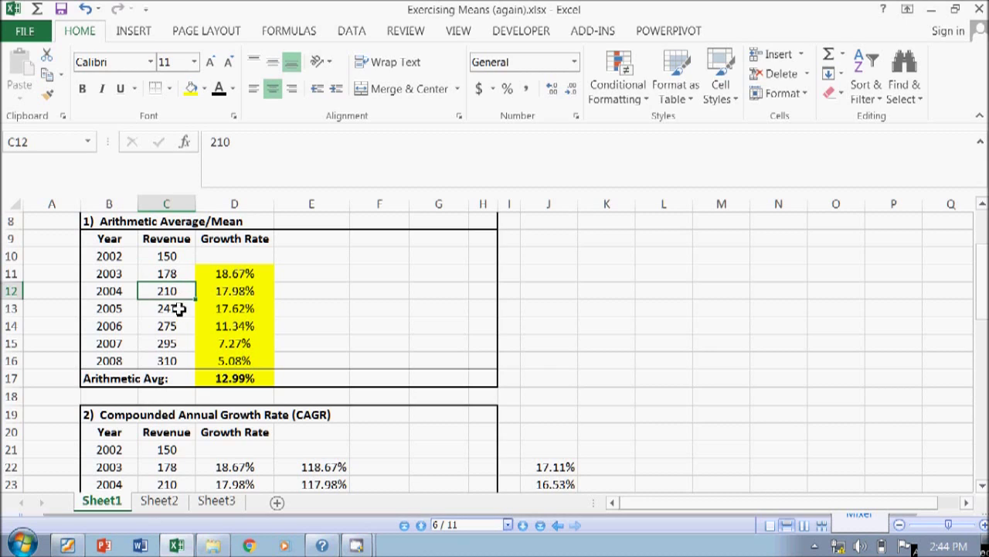
pyautogui.click(180, 309)
pyautogui.click(180, 326)
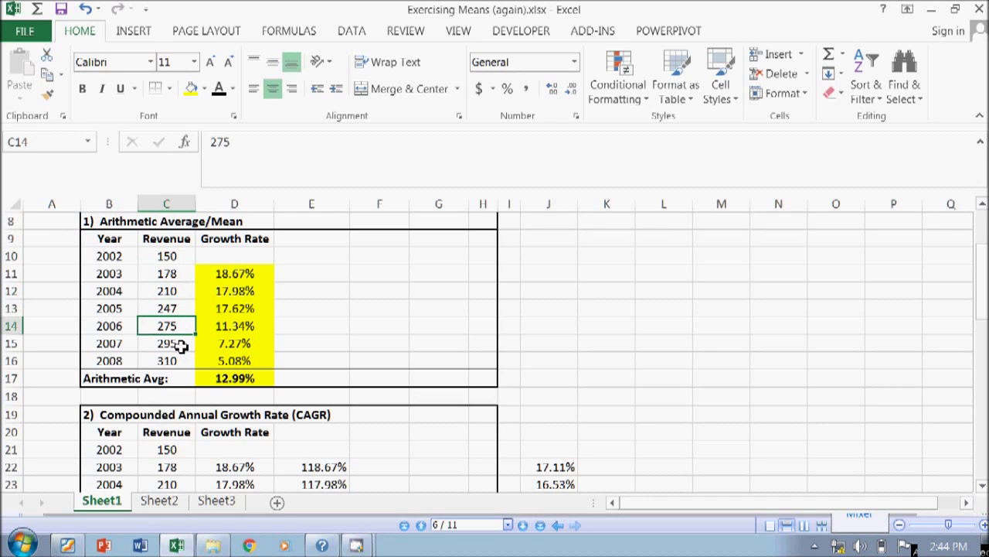
pyautogui.click(181, 343)
pyautogui.click(177, 363)
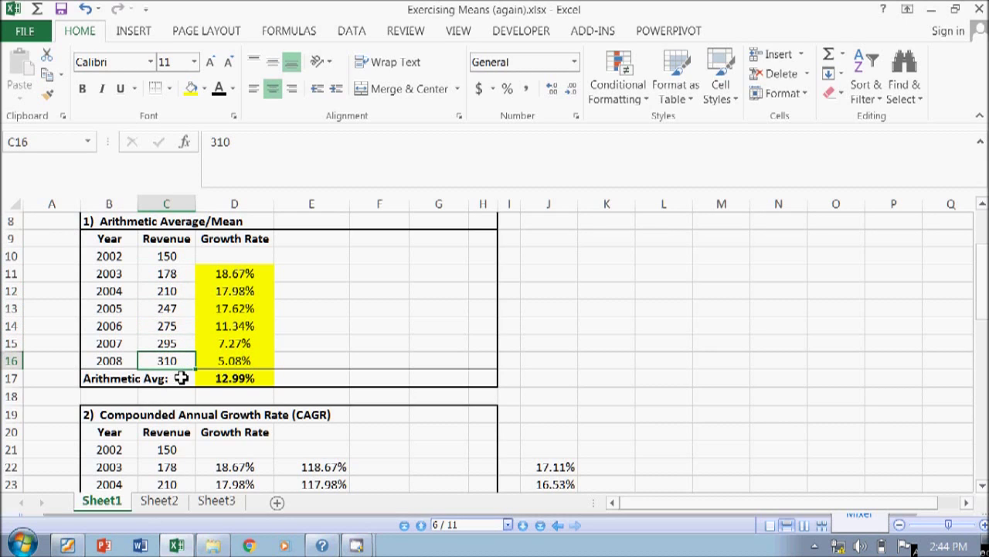
pyautogui.click(374, 274)
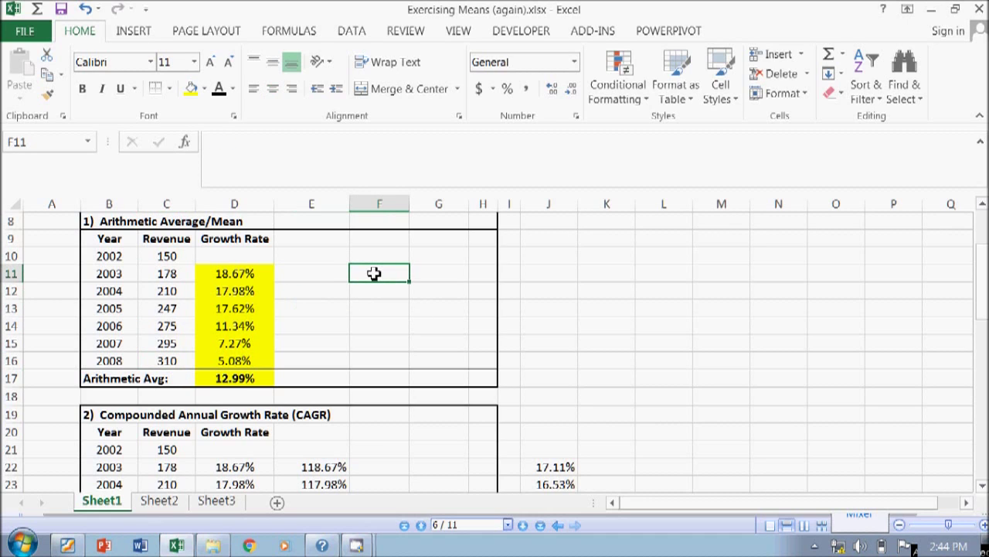
# - Type the labels Max in J11 and Min in J12
pyautogui.press('Right')
pyautogui.press('Right')
pyautogui.press('Right')
pyautogui.press('Right')
pyautogui.write('ma')
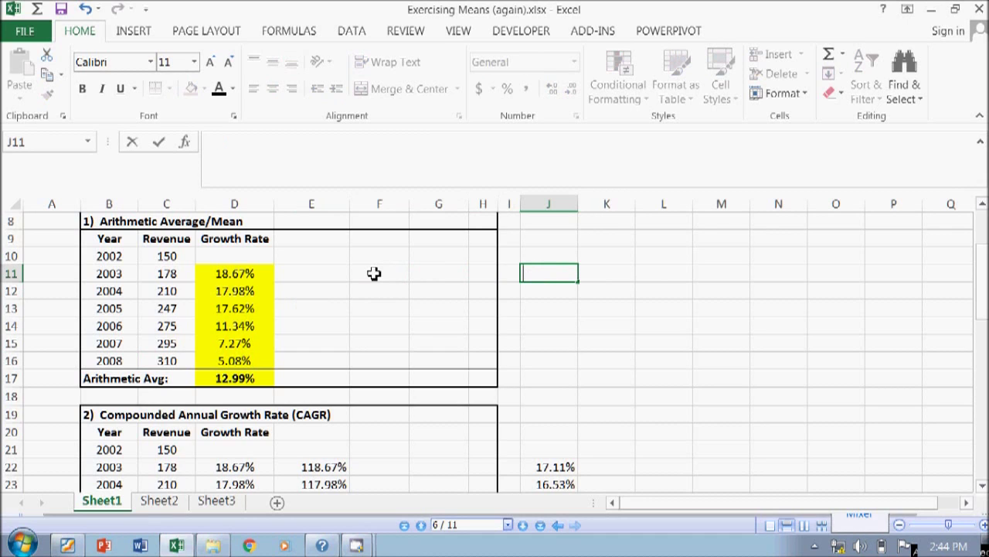
pyautogui.write('x')
pyautogui.press('Return')
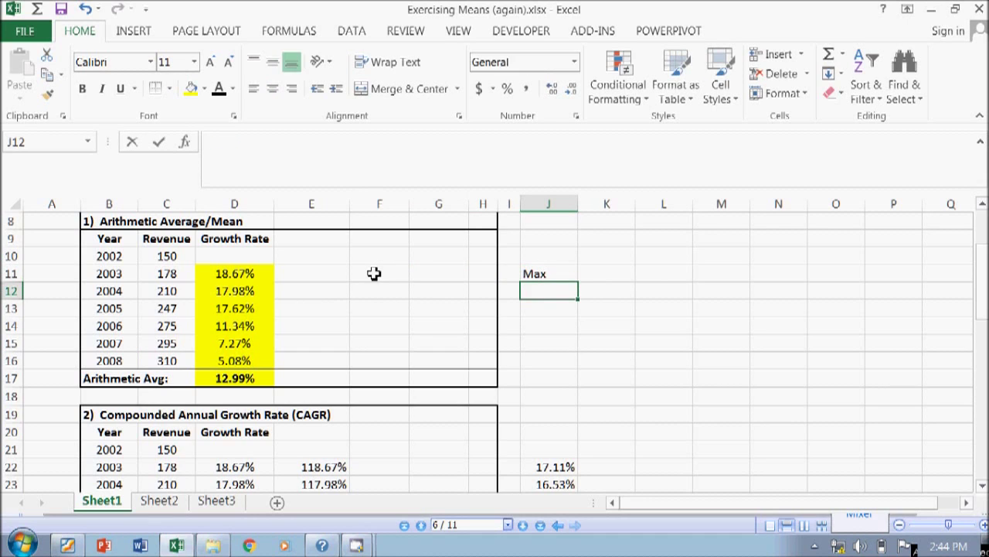
pyautogui.write('Min')
pyautogui.press('Return')
# - Enter =MAX(C10:C16) in K11, returning the highest revenue of 310
pyautogui.press('Up')
pyautogui.press('Up')
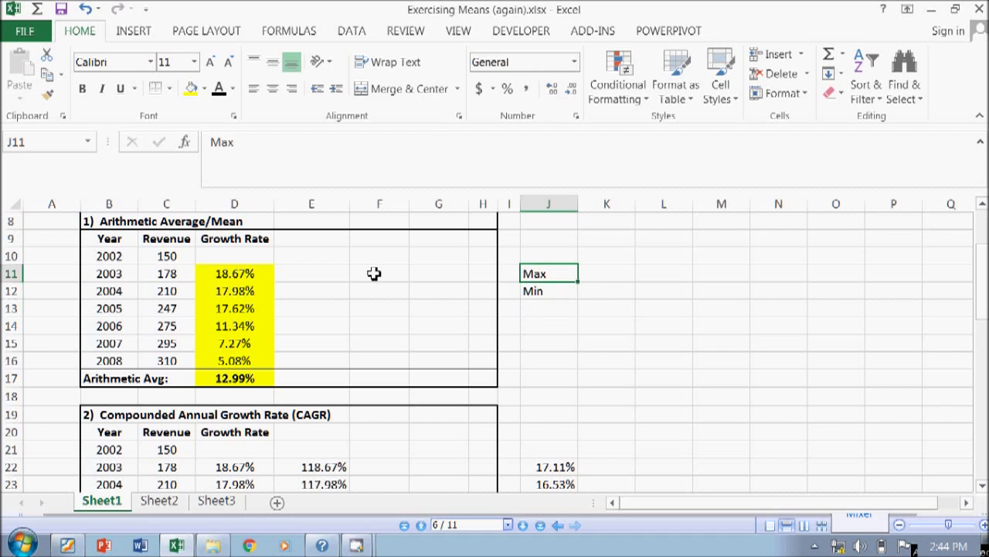
pyautogui.press('Right')
pyautogui.write('=max')
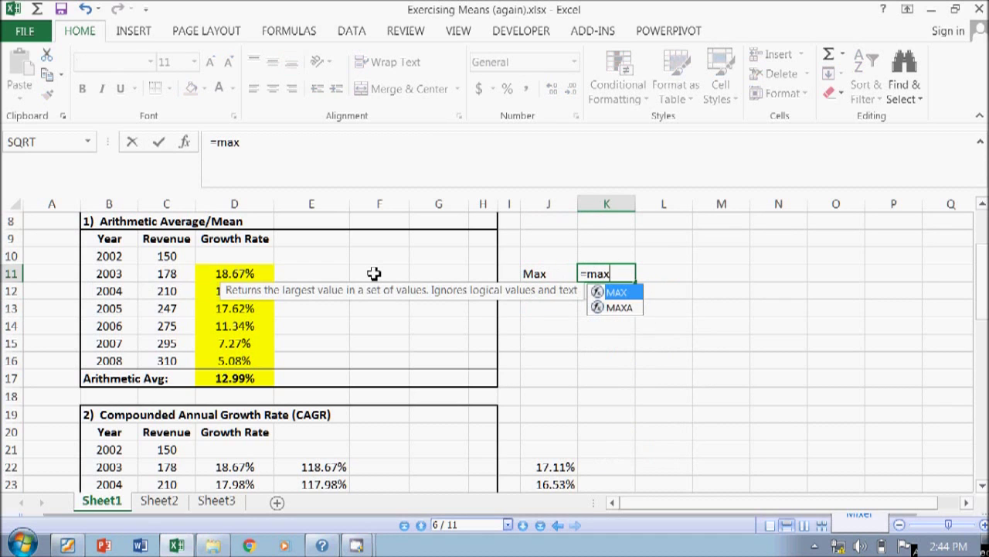
pyautogui.write('(')
pyautogui.press('Left')
pyautogui.press('Left')
pyautogui.press('Left')
pyautogui.press('Left')
pyautogui.press('Left')
pyautogui.press('Left')
pyautogui.press('Left')
pyautogui.press('Left')
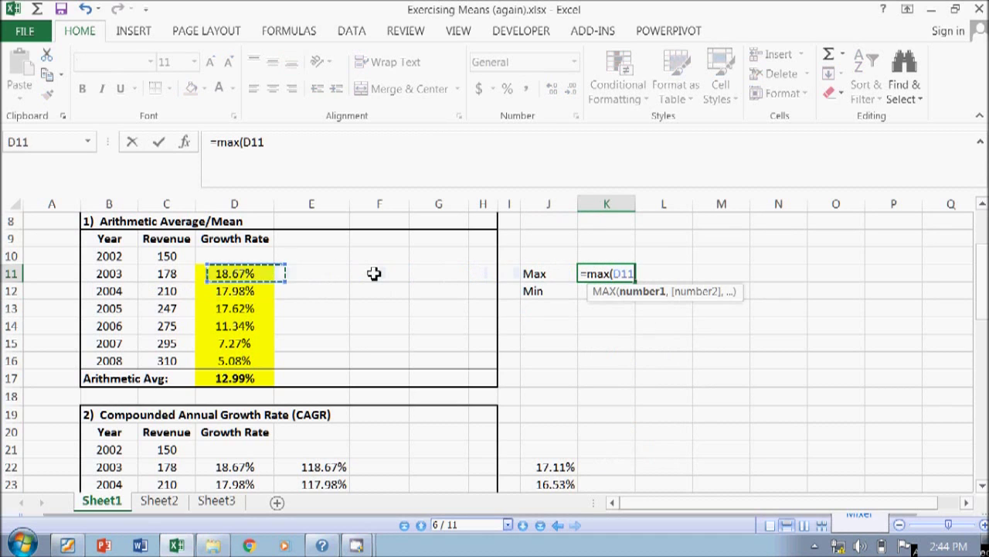
pyautogui.press('Right')
pyautogui.press('Left')
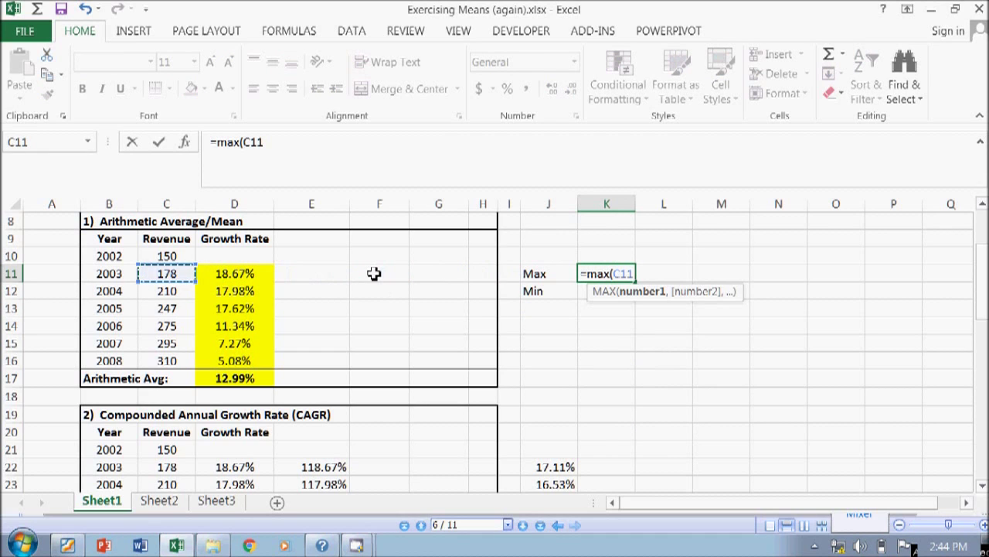
pyautogui.press('Up')
pyautogui.hotkey('shift', 'Down')
pyautogui.hotkey('shift', 'Down')
pyautogui.hotkey('shift', 'Down')
pyautogui.hotkey('shift', 'Down')
pyautogui.hotkey('shift', 'Down')
pyautogui.hotkey('shift', 'Down')
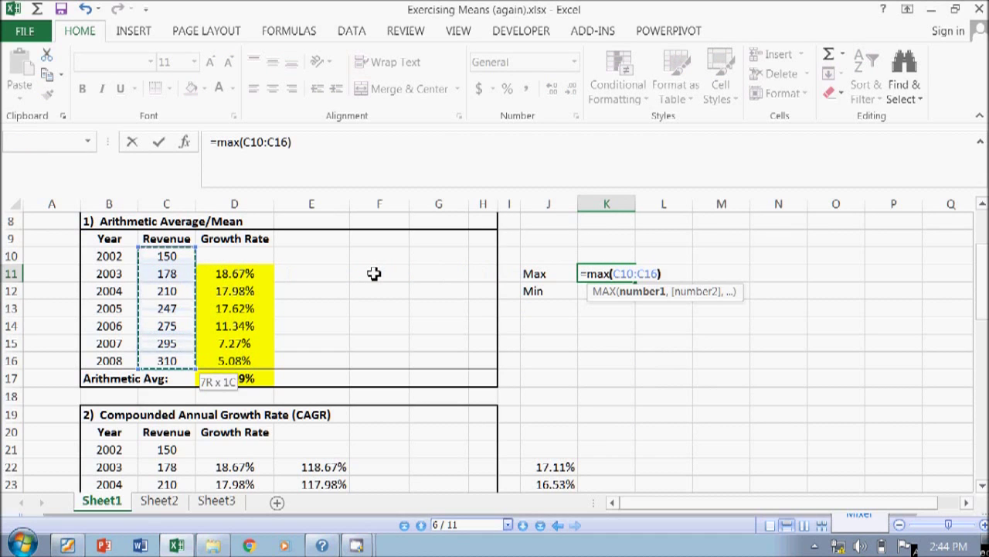
pyautogui.press('Return')
# - Enter =MIN(C10:C16) in K12, returning the lowest revenue of 150
pyautogui.write('=min(')
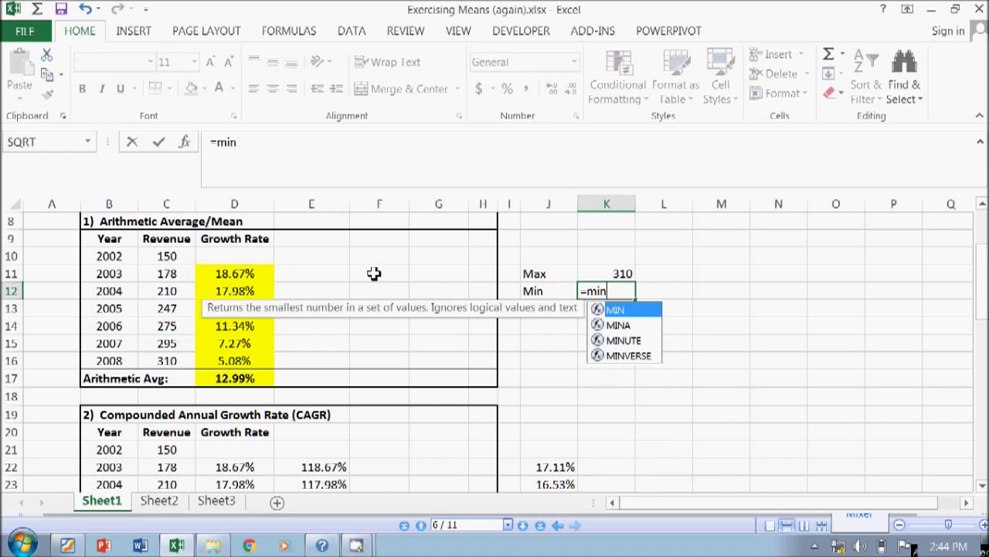
pyautogui.press('Left')
pyautogui.press('Left')
pyautogui.press('Left')
pyautogui.press('Left')
pyautogui.press('Left')
pyautogui.press('Left')
pyautogui.press('Left')
pyautogui.press('Left')
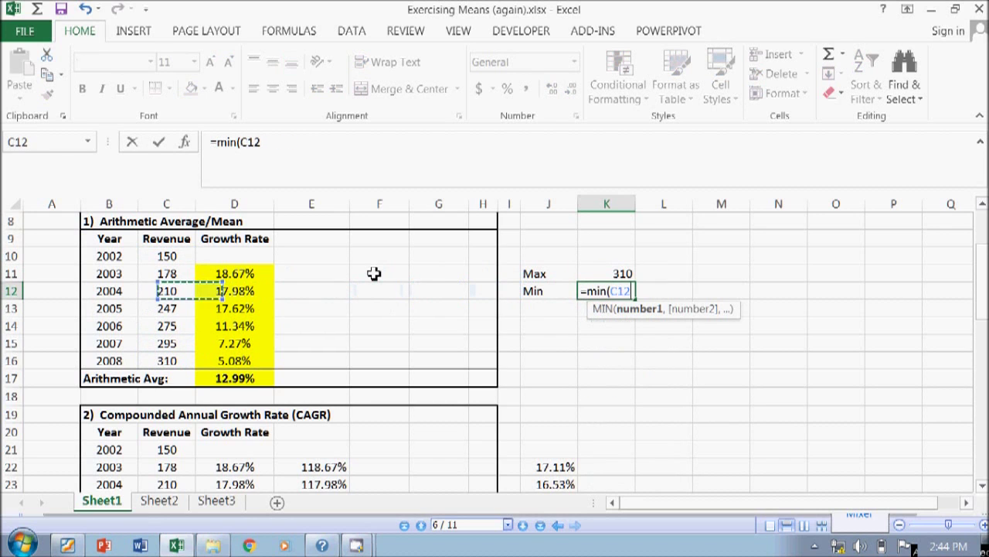
pyautogui.press('Up')
pyautogui.press('Up')
pyautogui.hotkey('shift', 'Down')
pyautogui.hotkey('shift', 'Down')
pyautogui.hotkey('shift', 'Down')
pyautogui.hotkey('shift', 'Down')
pyautogui.hotkey('shift', 'Down')
pyautogui.hotkey('shift', 'Down')
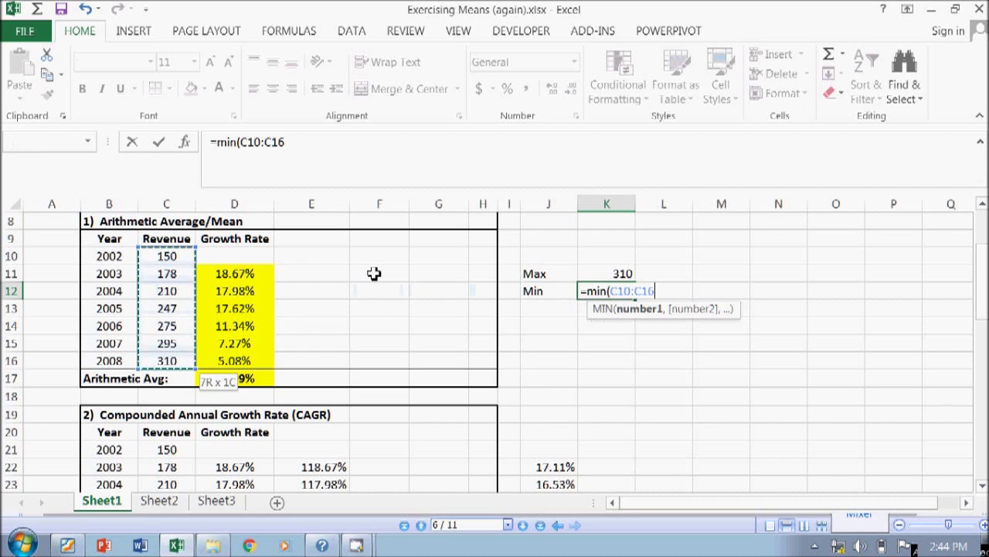
pyautogui.press('Return')
pyautogui.press('Up')
pyautogui.press('Up')
pyautogui.press('Down')
pyautogui.press('Down')
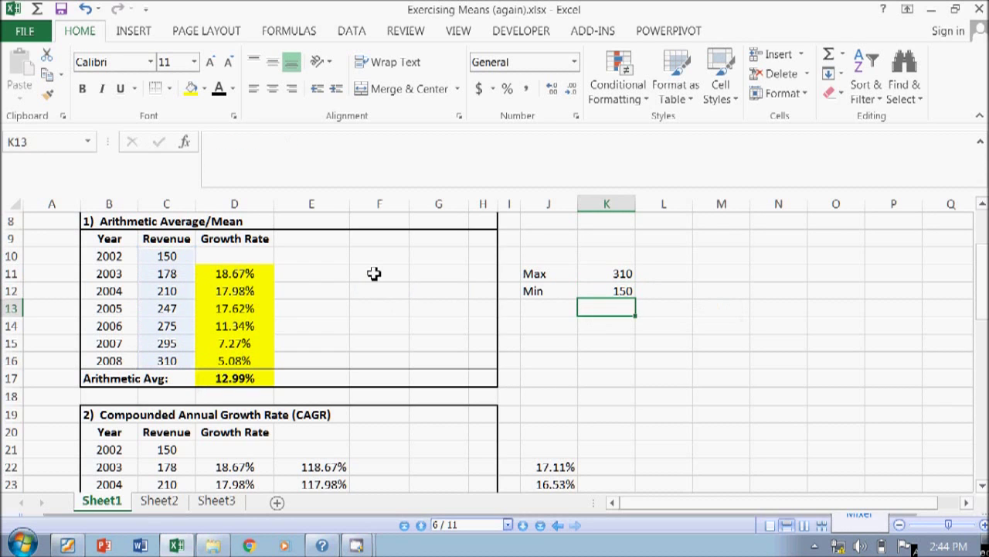
# - Enter =K11/K12 in K13 for the max-to-min ratio of 2.066667
pyautogui.write('+')
pyautogui.press('Up')
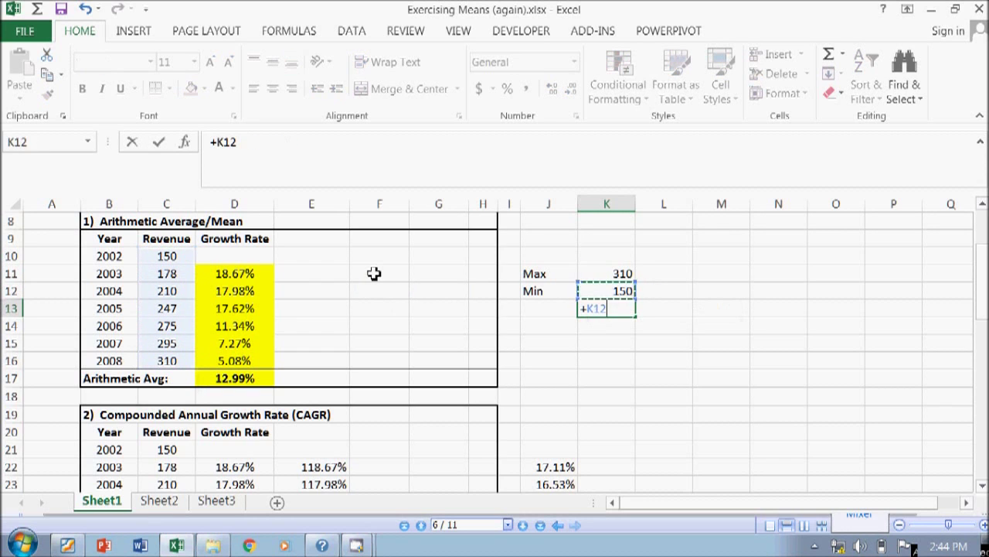
pyautogui.press('Up')
pyautogui.write('/')
pyautogui.press('Up')
pyautogui.press('Return')
pyautogui.press('Up')
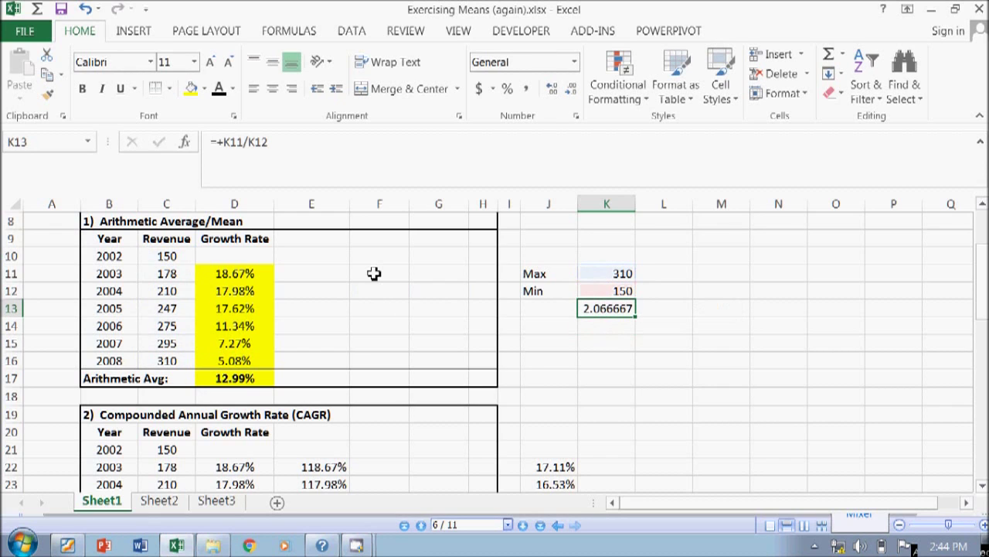
pyautogui.press('Up')
pyautogui.press('Up')
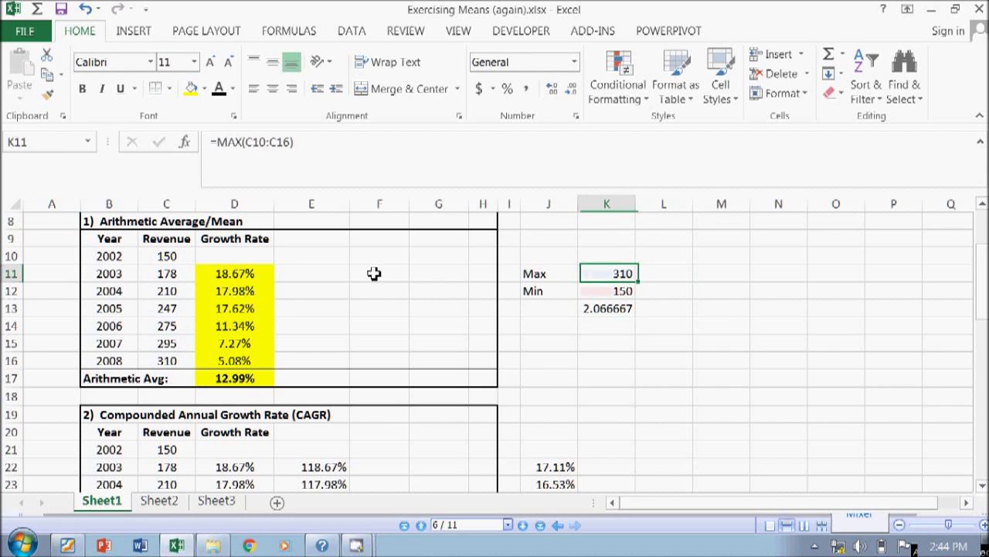
# - Cancel an accidental edit in D11, keeping its 18.67% growth rate
pyautogui.press('Left')
pyautogui.press('Left')
pyautogui.press('Left')
pyautogui.press('Left')
pyautogui.press('Left')
pyautogui.press('Left')
pyautogui.press('Left')
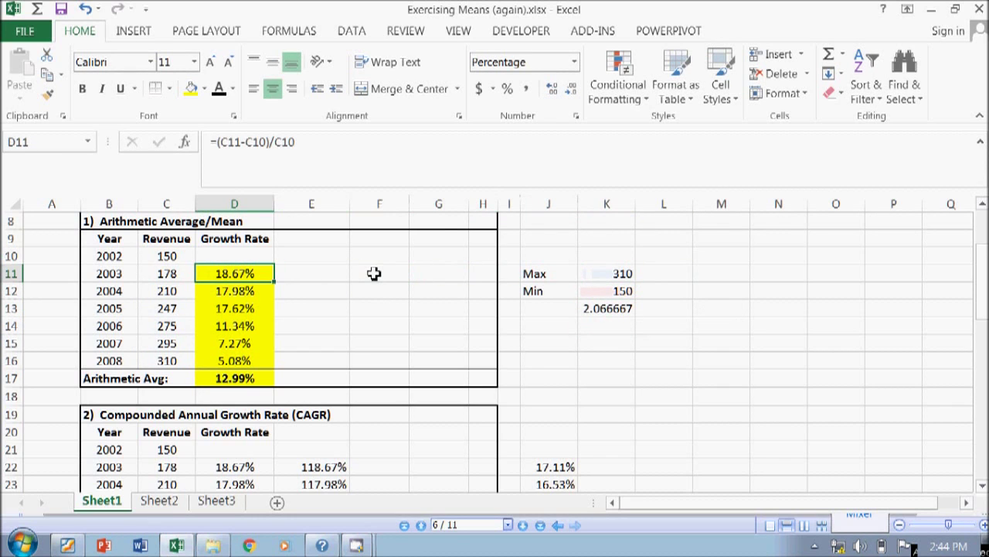
pyautogui.write('+')
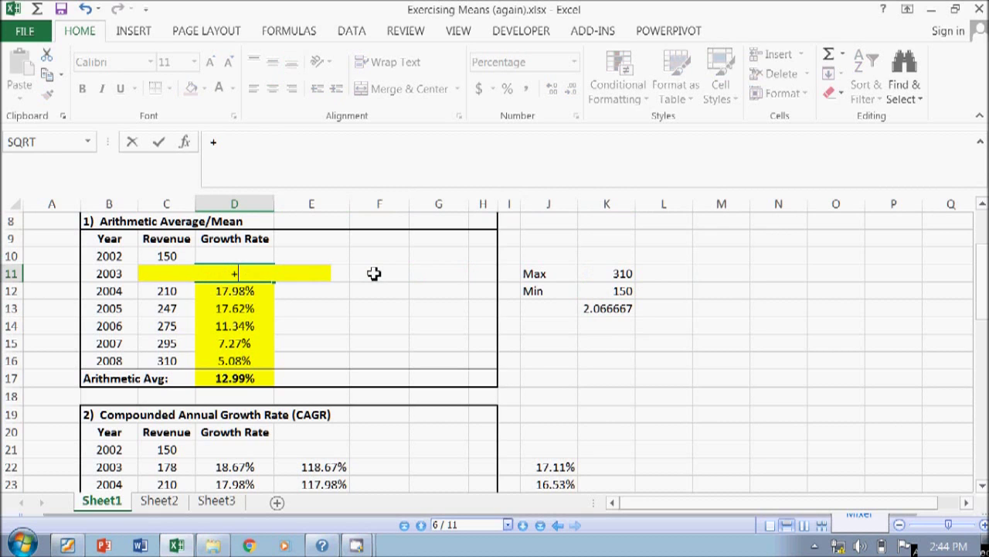
pyautogui.press('Left')
pyautogui.press('Left')
pyautogui.press('Right')
pyautogui.press('Escape')
# - Make a first, mistyped attempt at a FORMULATEXT function in E11
pyautogui.press('Right')
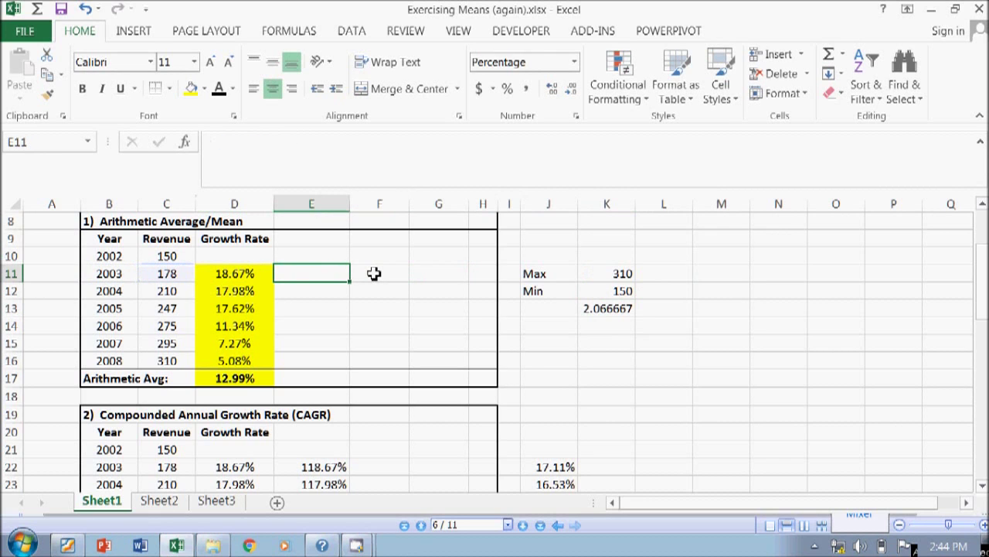
pyautogui.write('=formulate')
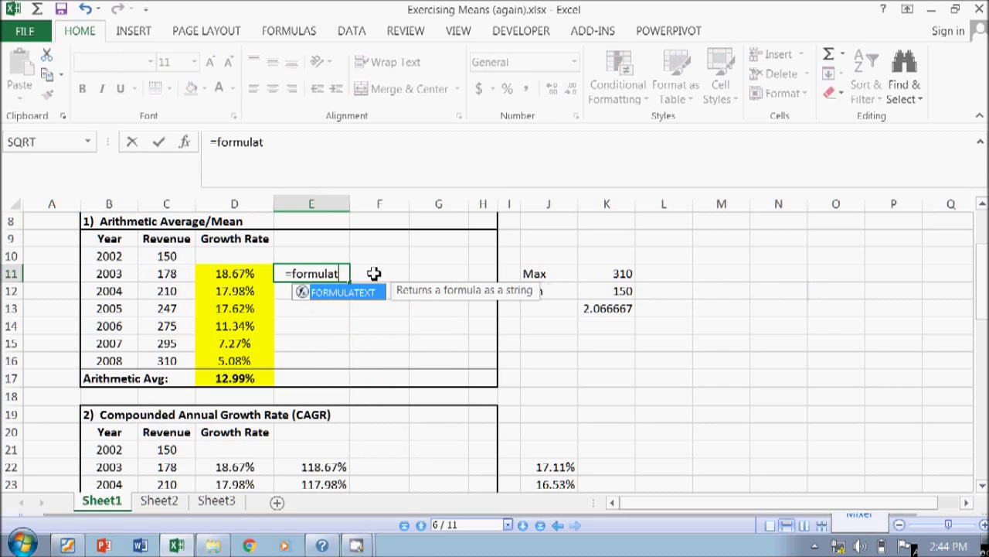
pyautogui.press('alt')
pyautogui.press('x')
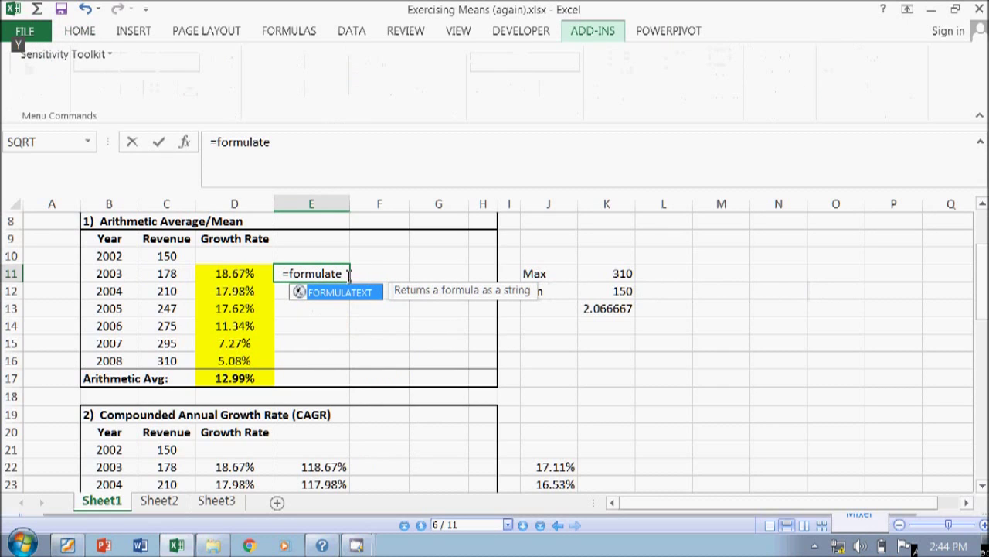
pyautogui.press('Escape')
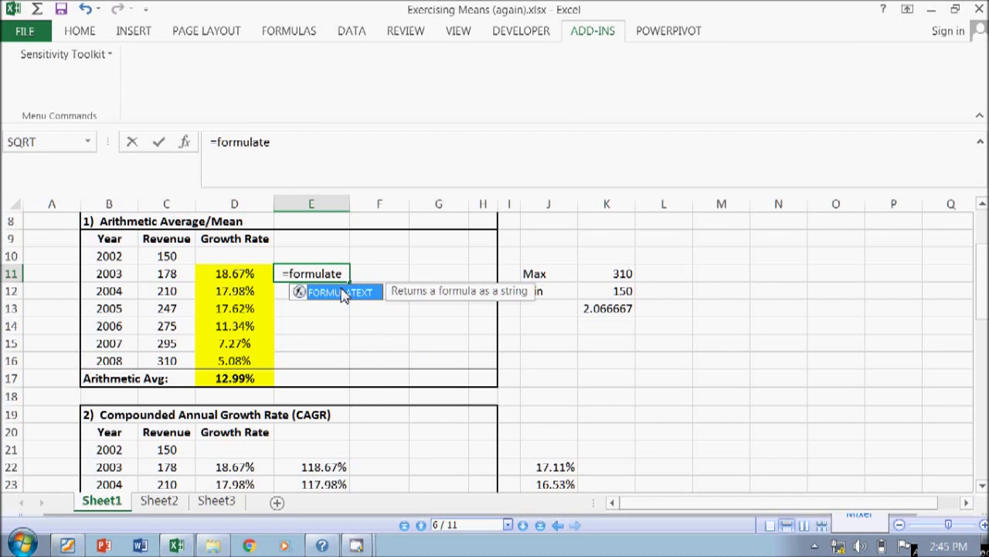
pyautogui.press('Return')
pyautogui.press('Up')
# - Enter =FORMULATEXT(D11) in E11 to show the 2003 growth formula
pyautogui.write('=fir')
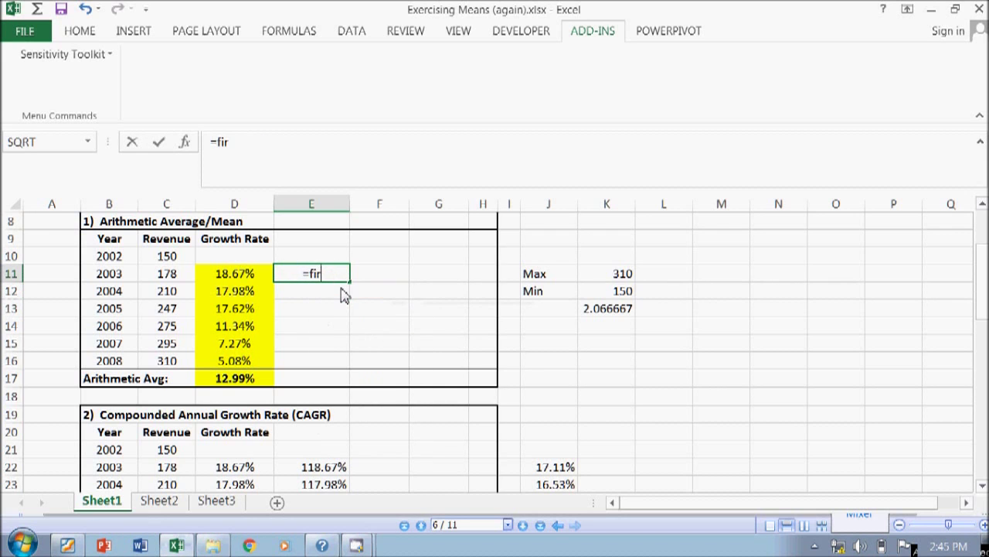
pyautogui.write(' y')
pyautogui.press('BackSpace')
pyautogui.press('BackSpace')
pyautogui.press('BackSpace')
pyautogui.press('BackSpace')
pyautogui.write('i')
pyautogui.press('BackSpace')
pyautogui.write('o')
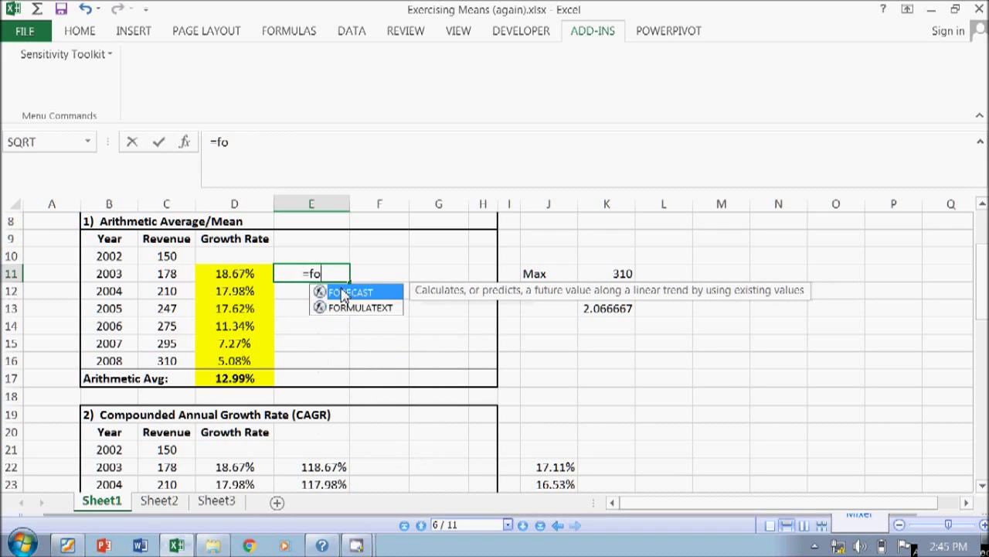
pyautogui.write('rmulatext(')
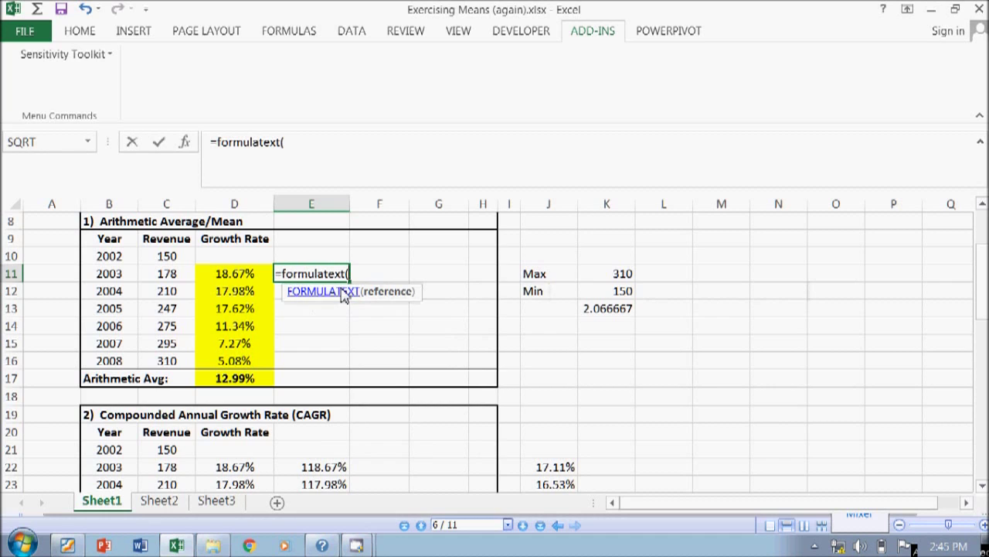
pyautogui.click(249, 275)
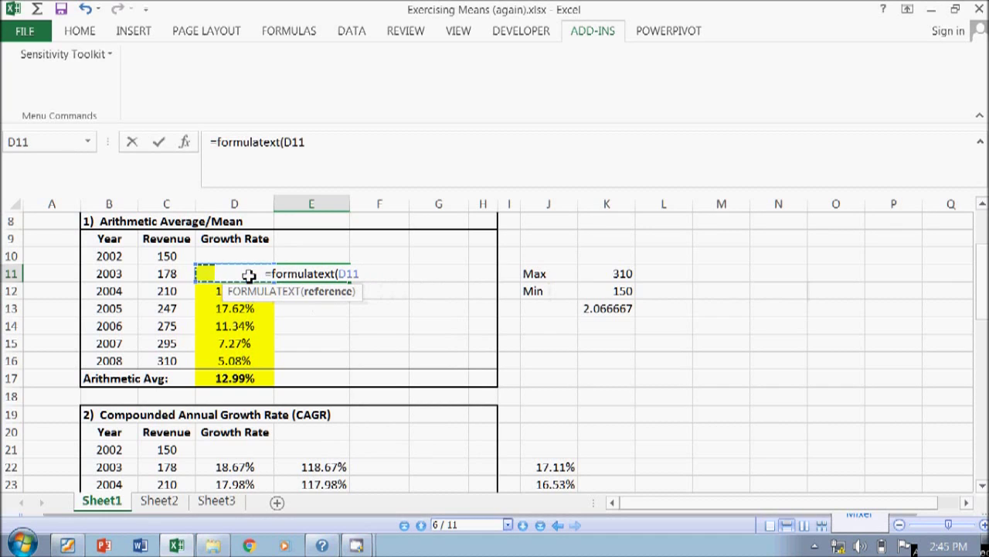
pyautogui.write(')')
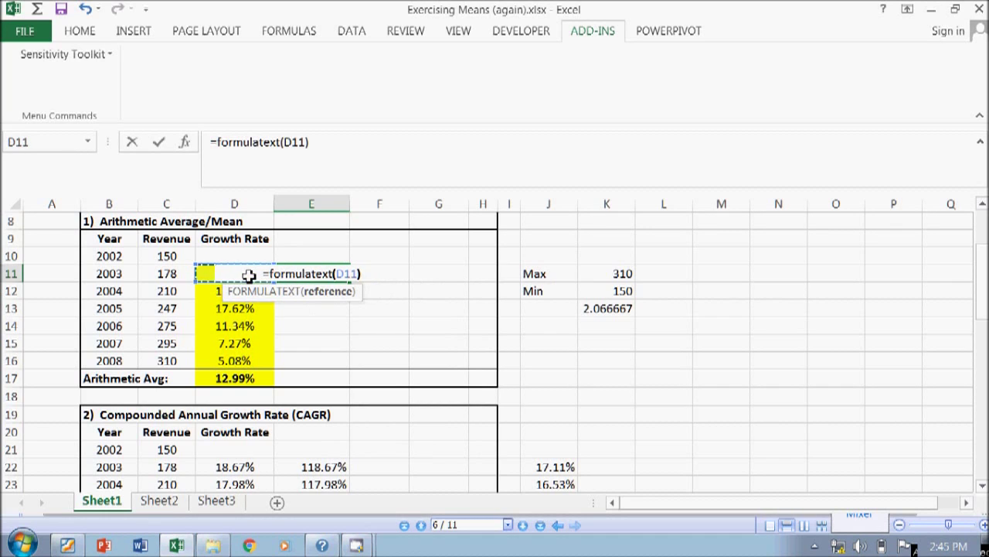
pyautogui.hotkey('ctrl', 'Return')
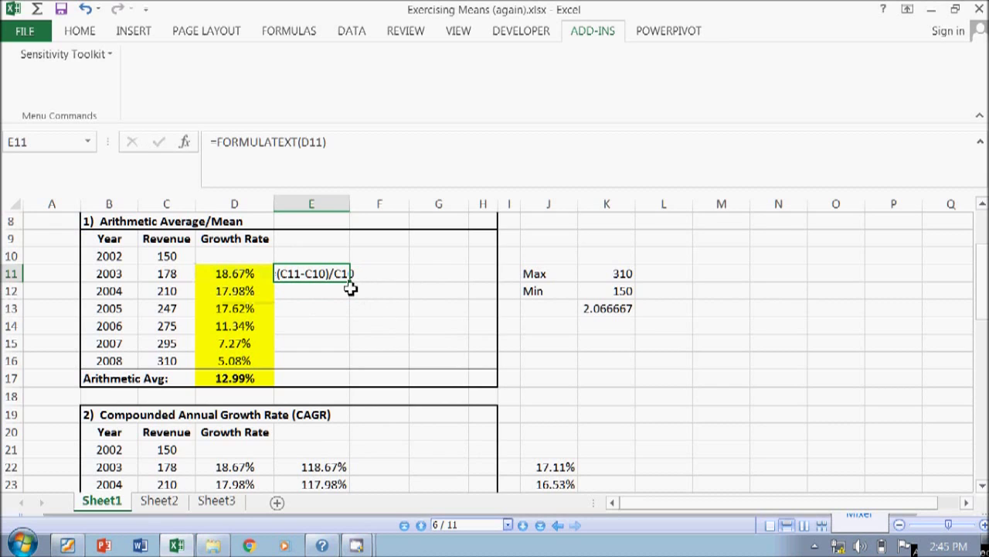
# - Fill the FORMULATEXT formula down from E11 to E16
pyautogui.moveTo(353, 284); pyautogui.dragTo(332, 371)
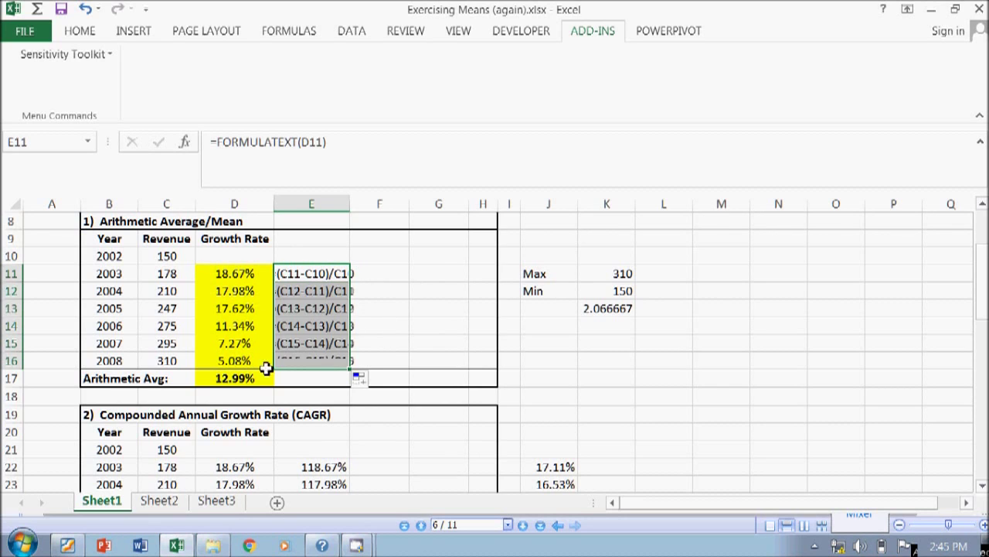
pyautogui.click(230, 325)
pyautogui.click(234, 273)
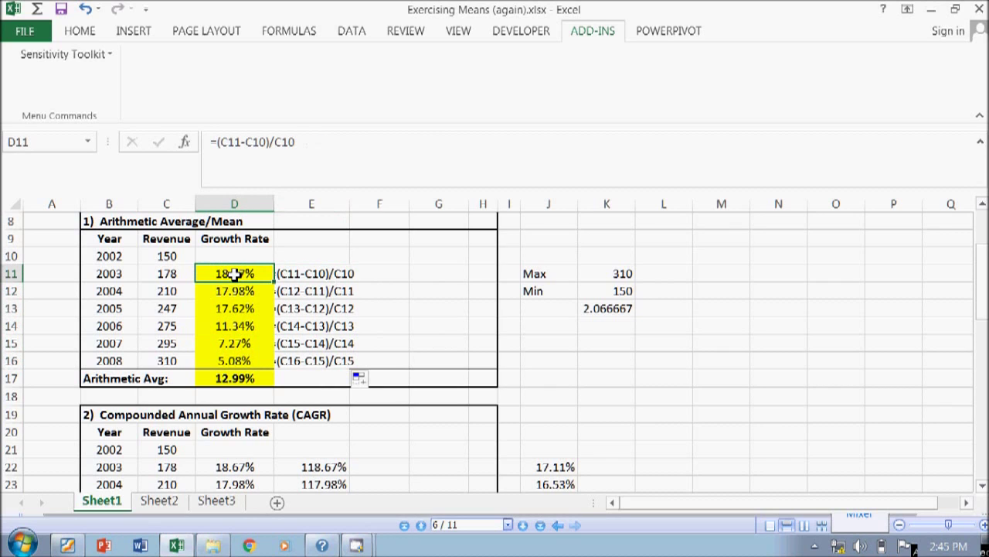
# - Rewrite D11 as =C11/C10-1 and fill it down through D16
pyautogui.write('=')
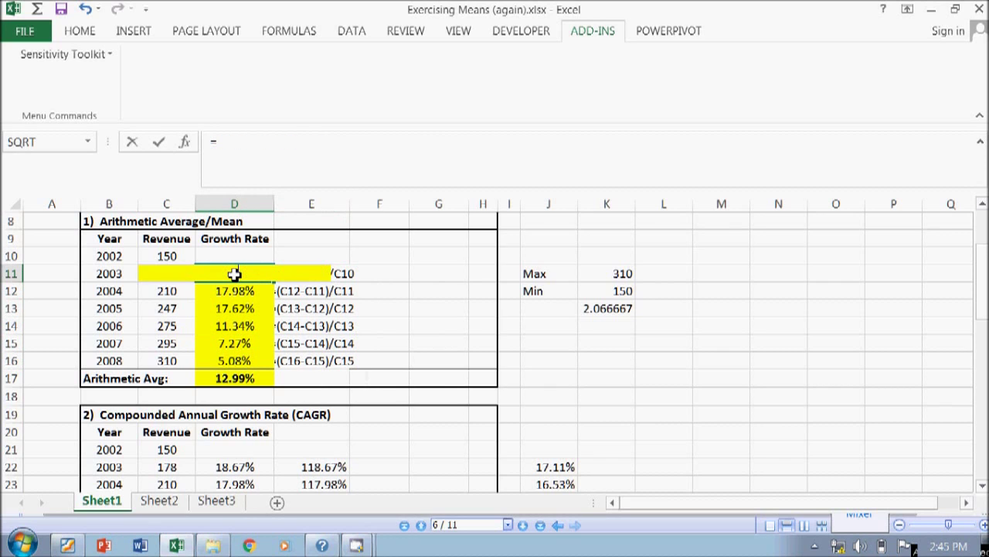
pyautogui.press('Left')
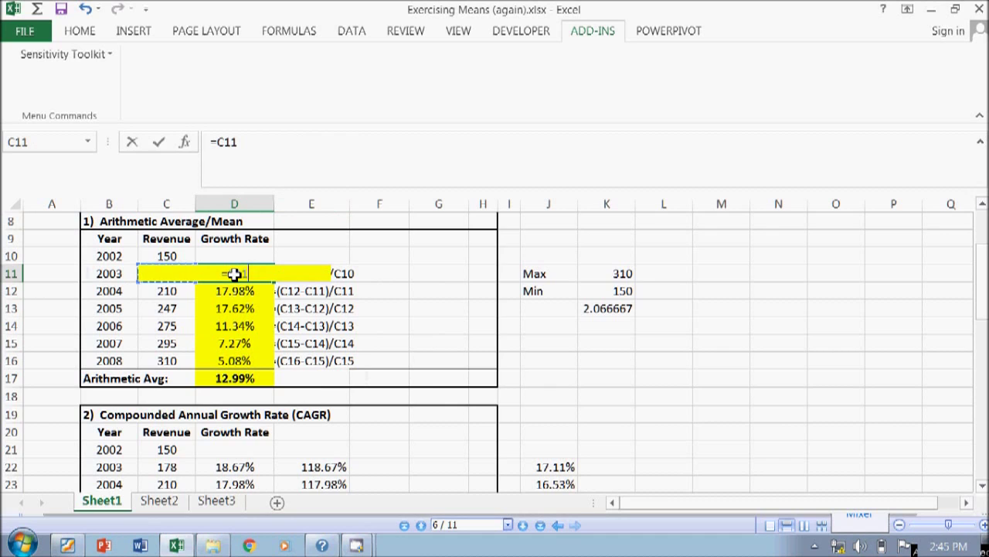
pyautogui.write('/')
pyautogui.press('Up')
pyautogui.press('Left')
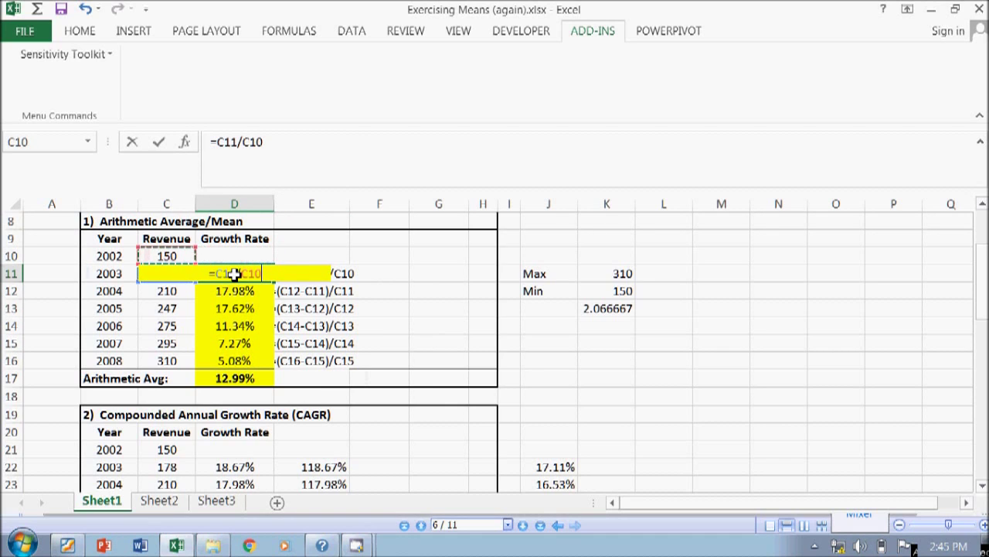
pyautogui.write('-1')
pyautogui.press('Return')
pyautogui.press('Up')
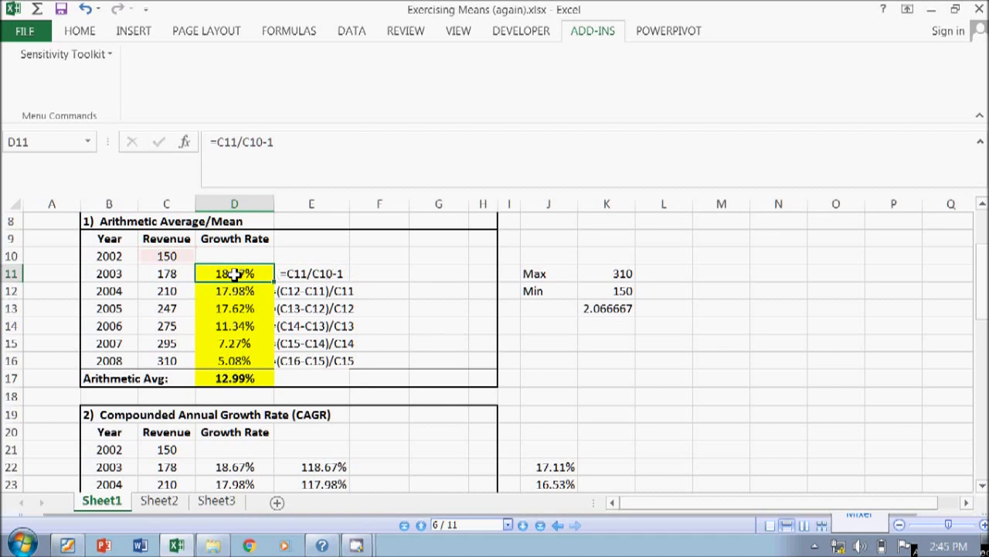
pyautogui.moveTo(274, 286); pyautogui.dragTo(261, 370)
pyautogui.click(313, 272)
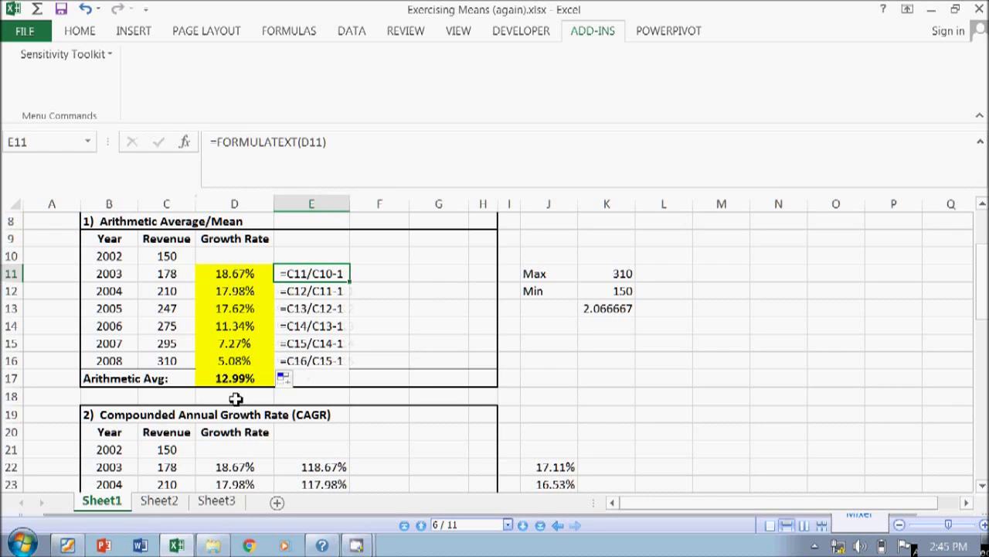
pyautogui.click(234, 377)
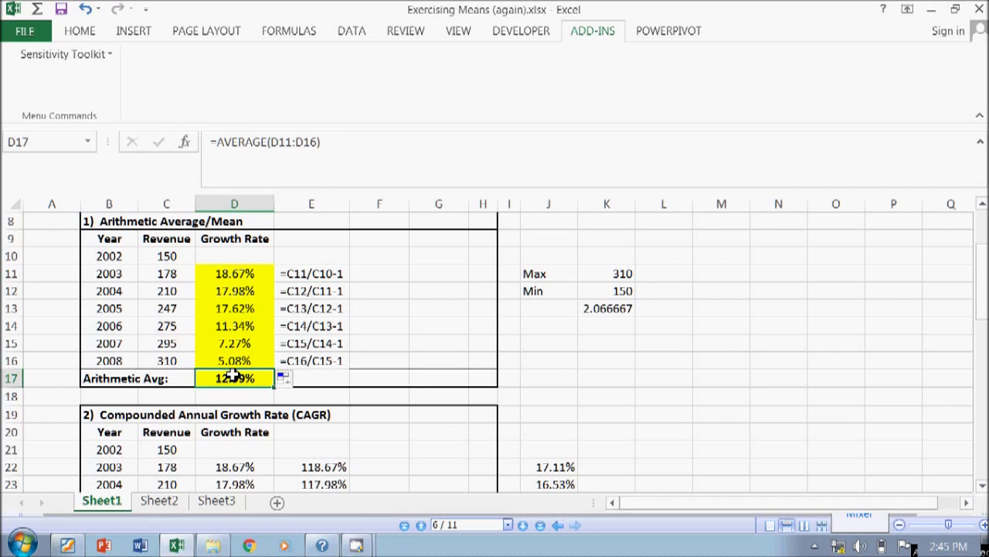
pyautogui.press('Right')
pyautogui.click(235, 377)
pyautogui.write('=ae')
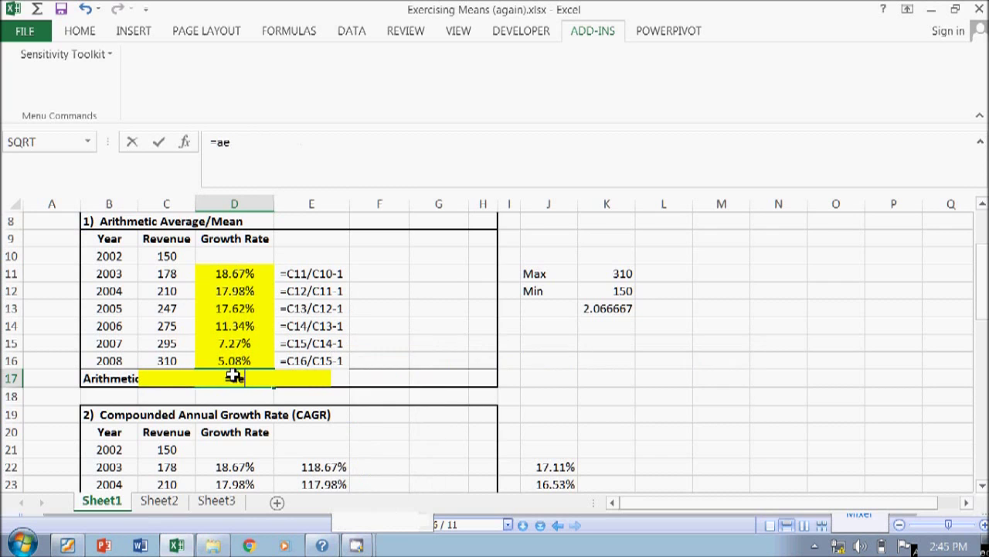
pyautogui.press('BackSpace')
pyautogui.write('verage(')
pyautogui.press('Up')
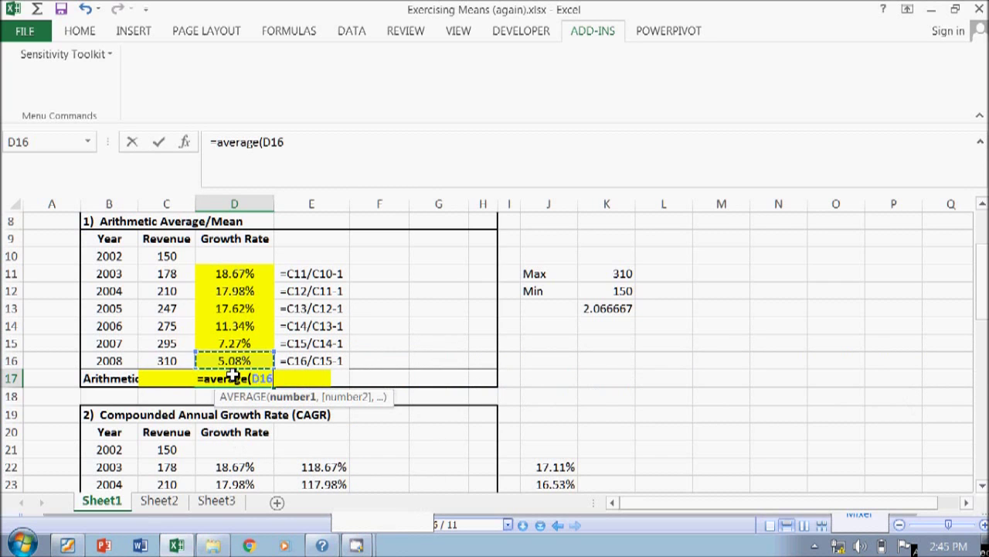
pyautogui.hotkey('shift', 'Up')
pyautogui.hotkey('shift', 'Up')
pyautogui.hotkey('shift', 'Up')
pyautogui.hotkey('shift', 'Up')
pyautogui.hotkey('shift', 'Up')
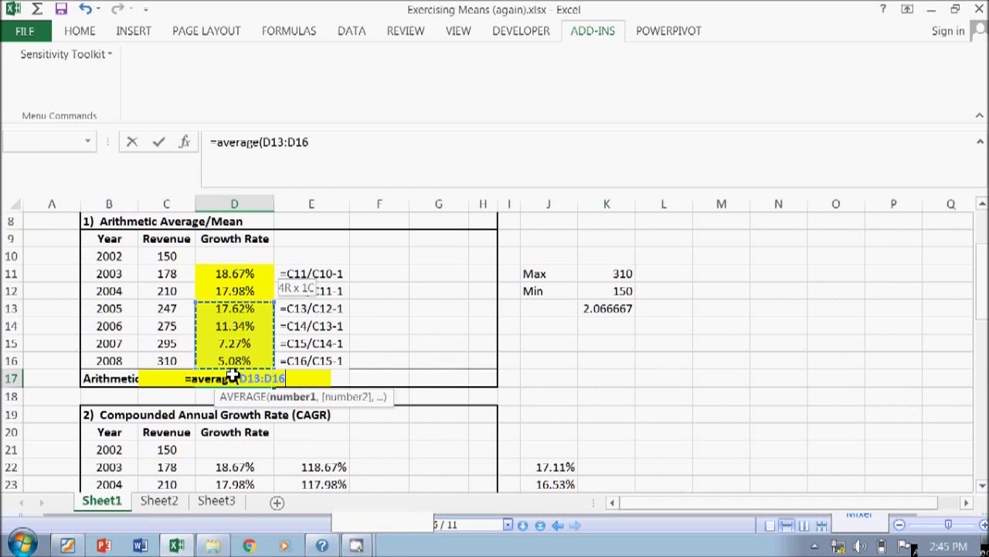
pyautogui.write(')')
pyautogui.press('Return')
pyautogui.click(234, 376)
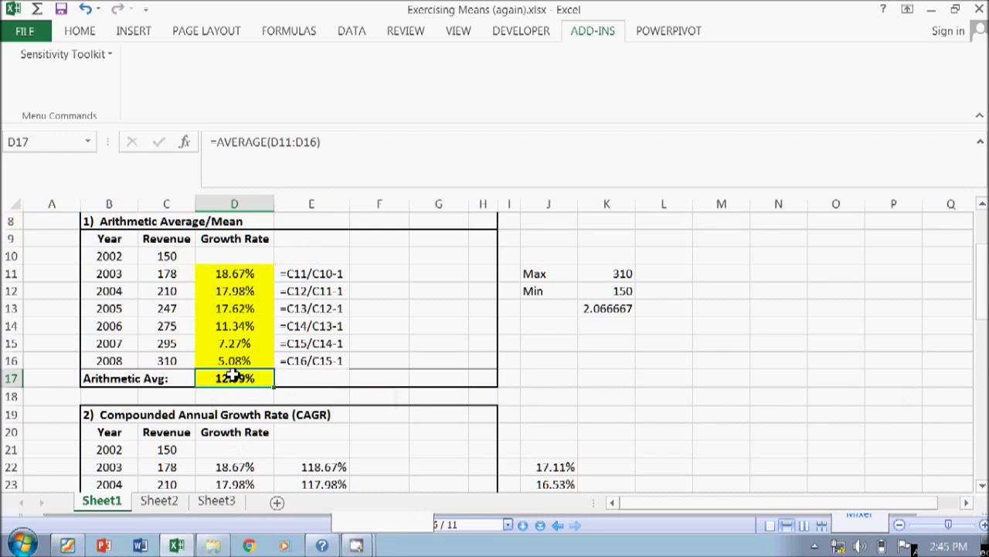
pyautogui.press('Right')
pyautogui.write('=mea')
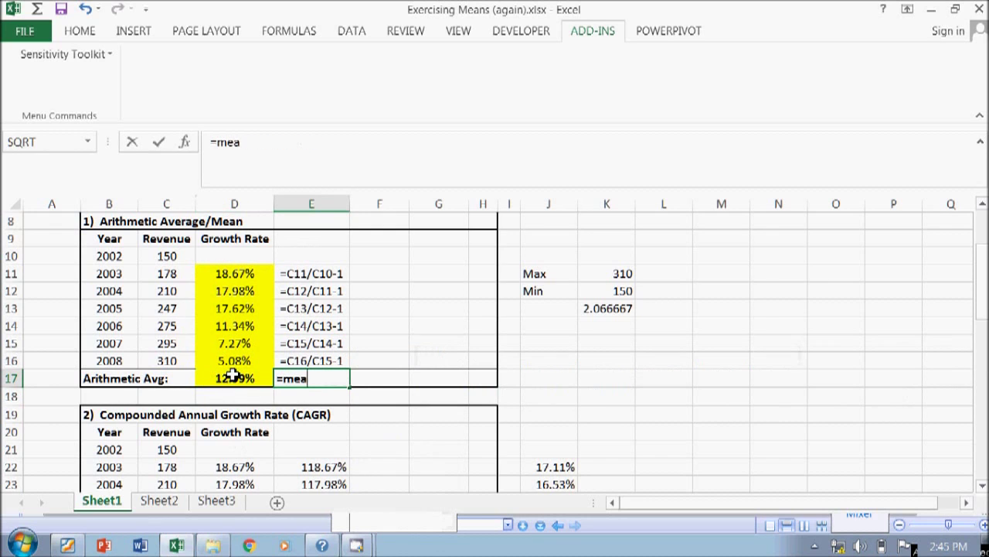
pyautogui.write('n(')
pyautogui.press('Left')
pyautogui.press('Up')
pyautogui.hotkey('shift', 'Up')
pyautogui.hotkey('shift', 'Up')
pyautogui.hotkey('shift', 'Up')
pyautogui.hotkey('shift', 'Up')
pyautogui.hotkey('shift', 'Up')
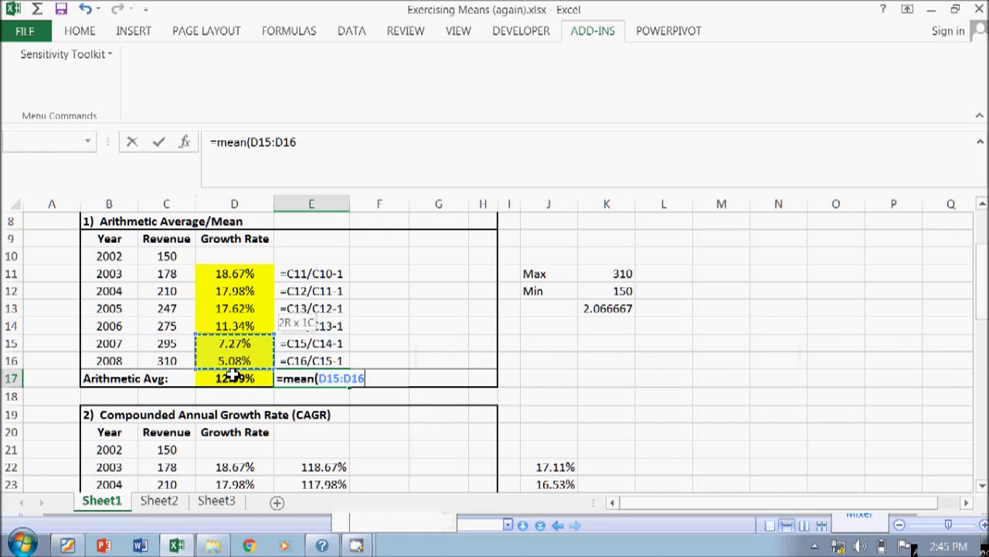
pyautogui.press('Return')
pyautogui.press('Up')
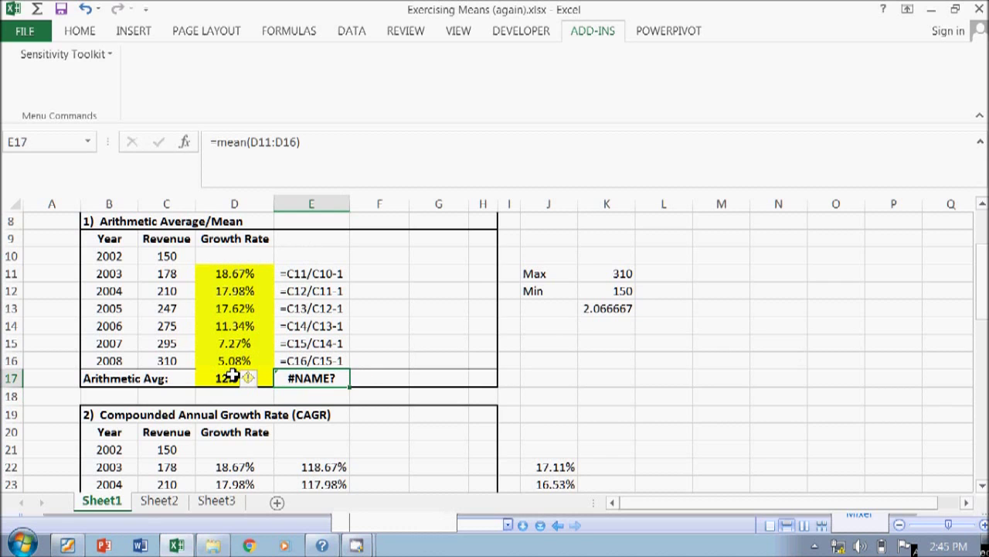
pyautogui.write('=')
pyautogui.press('Escape')
pyautogui.press('Right')
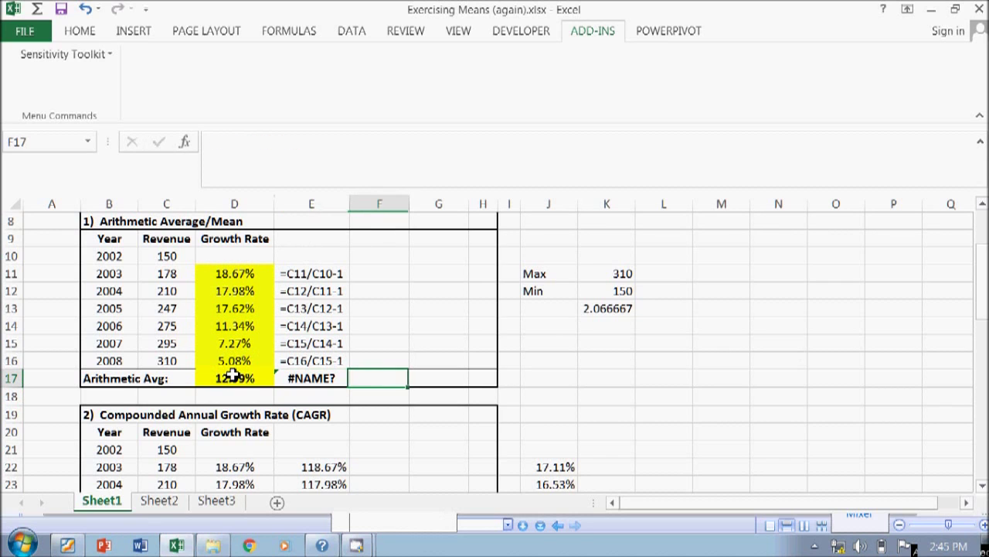
pyautogui.press('Left')
pyautogui.press('Left')
pyautogui.press('Right')
pyautogui.press('Delete')
pyautogui.press('Right')
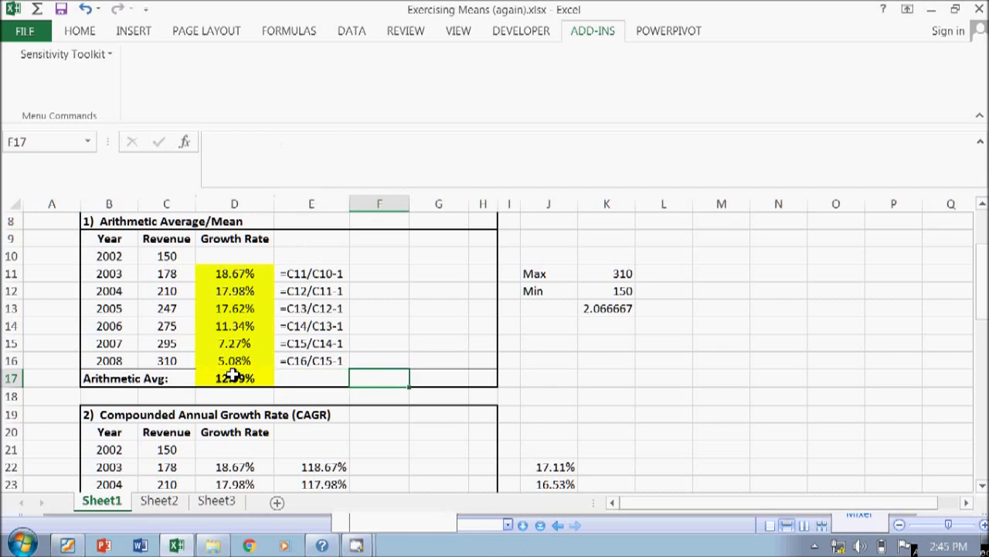
pyautogui.press('Left')
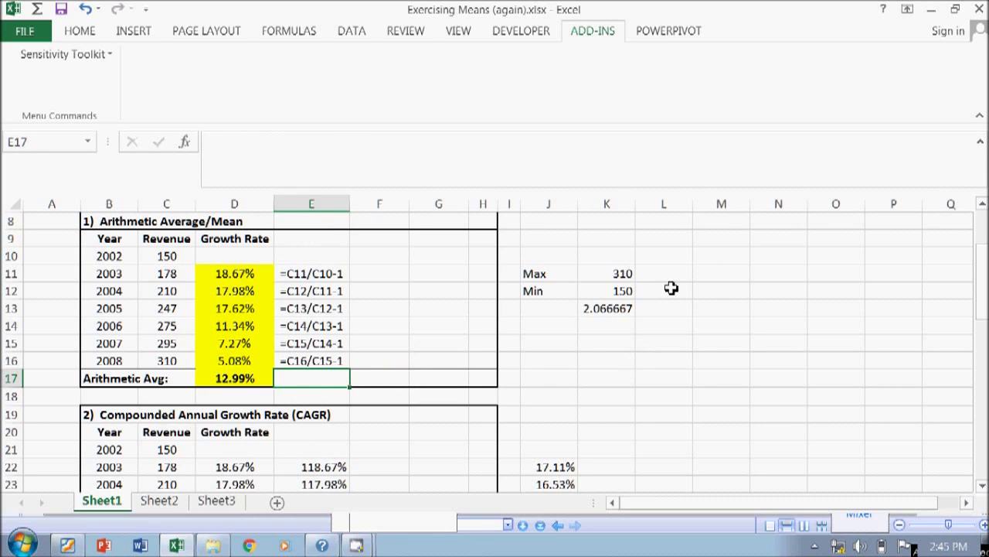
# - Enter the column headings 'Revenue' in K10 and 'Growth Rate' in L10
pyautogui.click(633, 273)
pyautogui.click(618, 255)
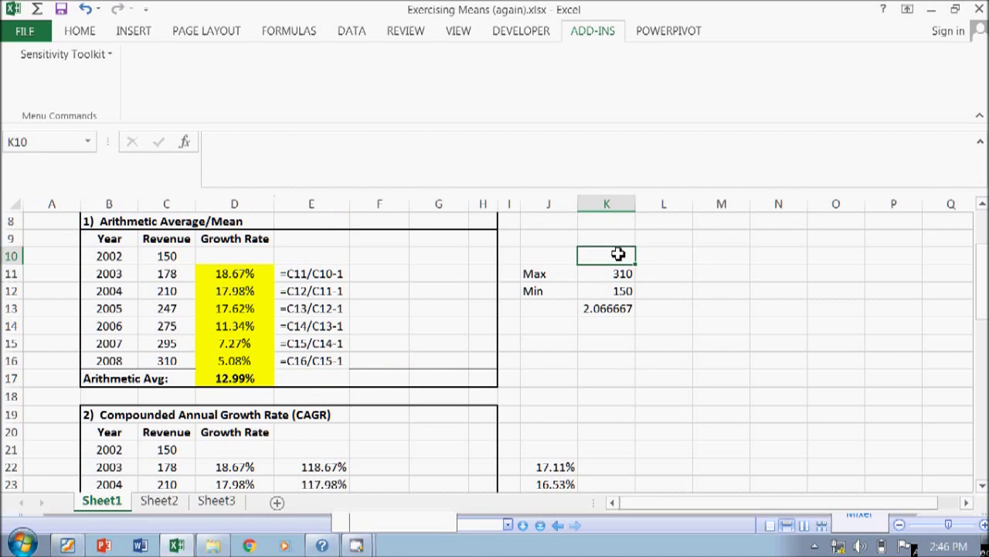
pyautogui.write('Revenue')
pyautogui.press('Right')
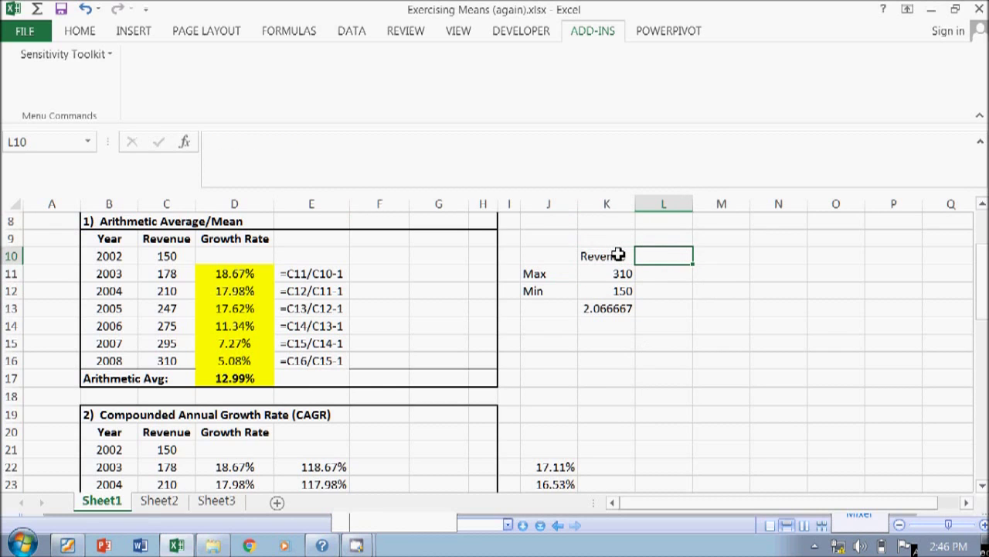
pyautogui.write('Growth Rate')
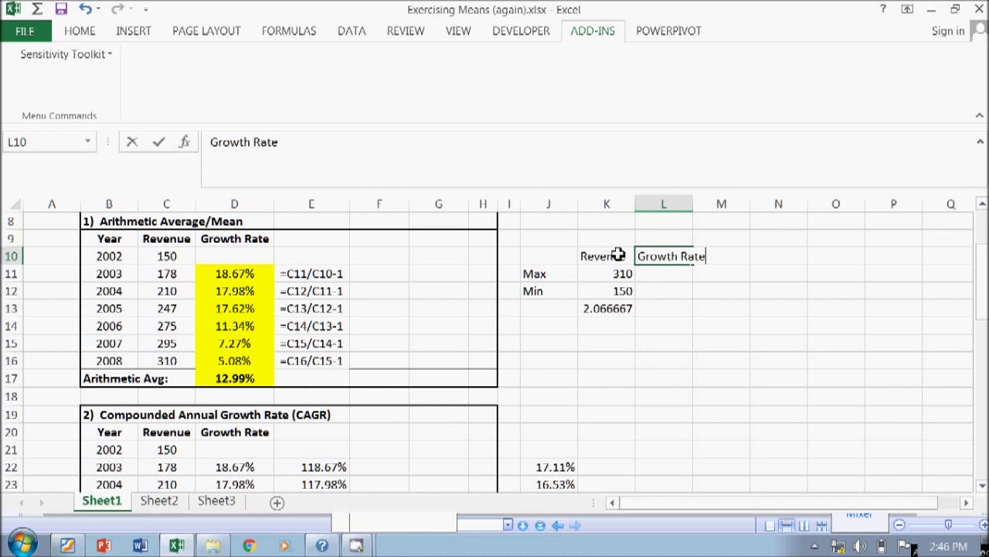
pyautogui.press('Return')
# - Enter =MAX(D11:D16) in L11 to show the highest growth rate, 18.67%
pyautogui.write('=m')
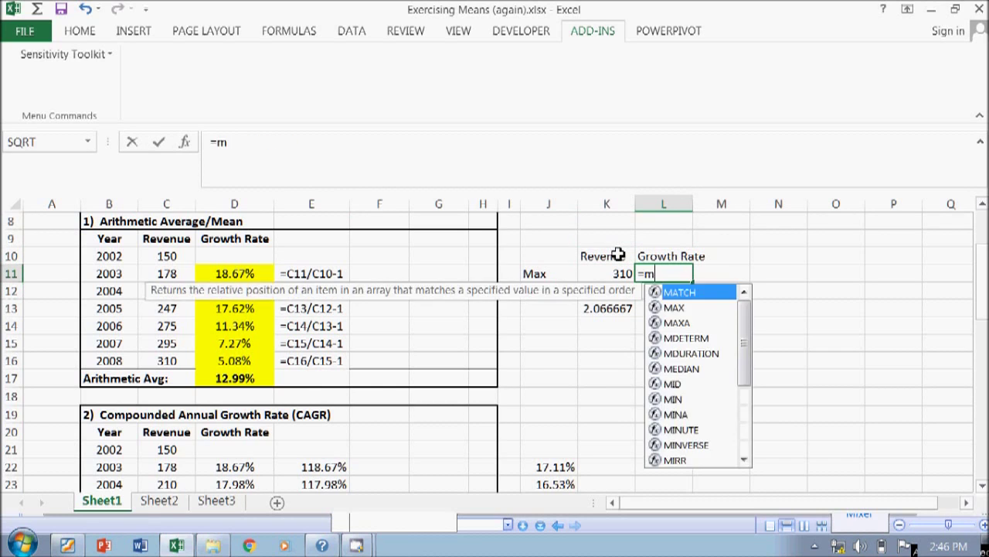
pyautogui.write('ax(')
pyautogui.press('Left')
pyautogui.press('Left')
pyautogui.press('Left')
pyautogui.press('Left')
pyautogui.press('Left')
pyautogui.press('Left')
pyautogui.press('Left')
pyautogui.press('Left')
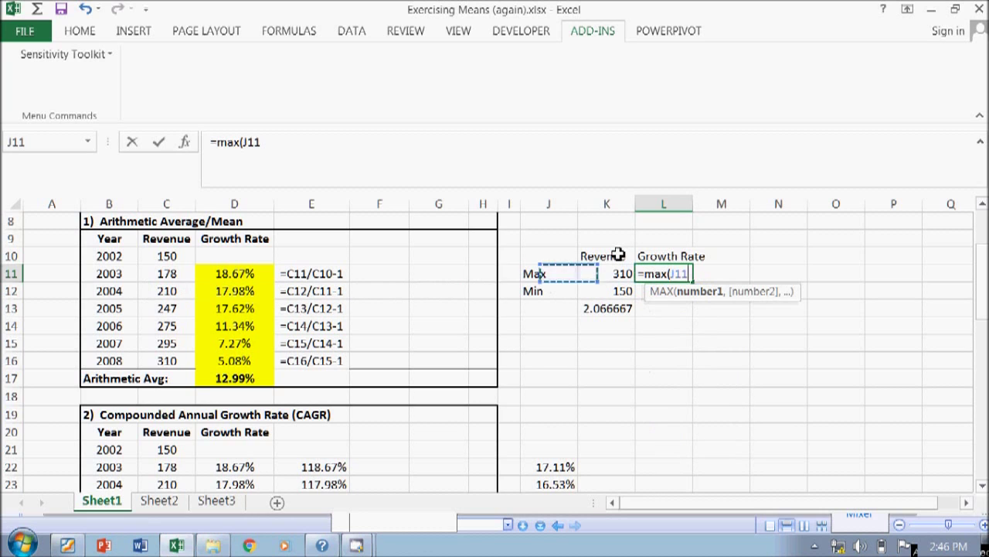
pyautogui.hotkey('shift', 'Down')
pyautogui.hotkey('shift', 'Down')
pyautogui.hotkey('shift', 'Down')
pyautogui.hotkey('shift', 'Down')
pyautogui.hotkey('shift', 'Down')
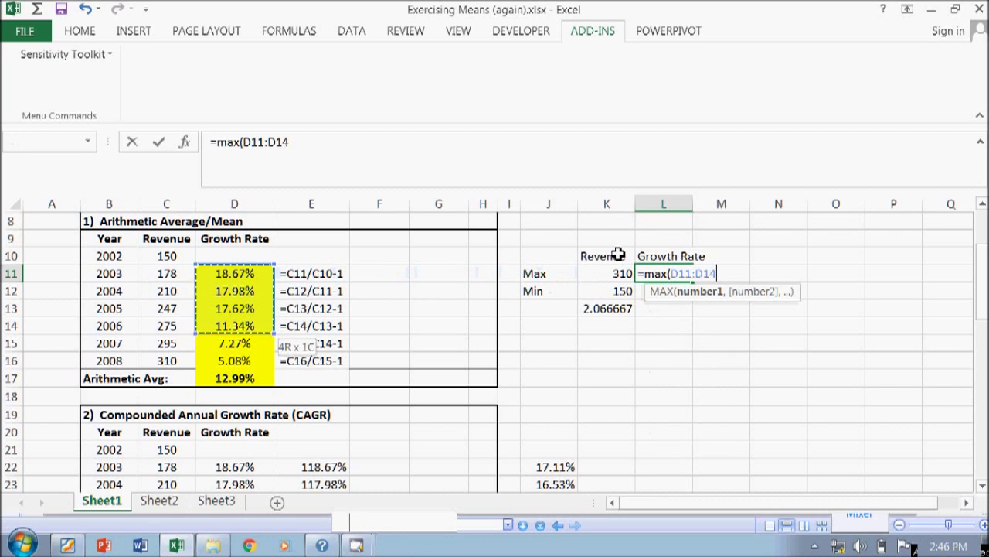
pyautogui.write('(')
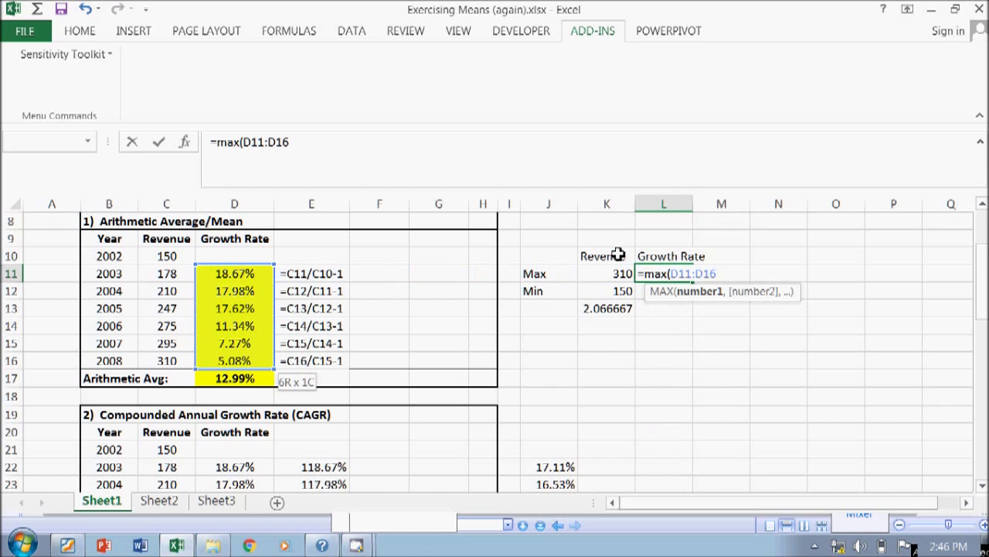
pyautogui.write(')')
pyautogui.press('Return')
# - Enter =MIN(D11:D16) in L12 (5.08%) and copy the Max/Min ratio from K13 into L13
pyautogui.write('=min(')
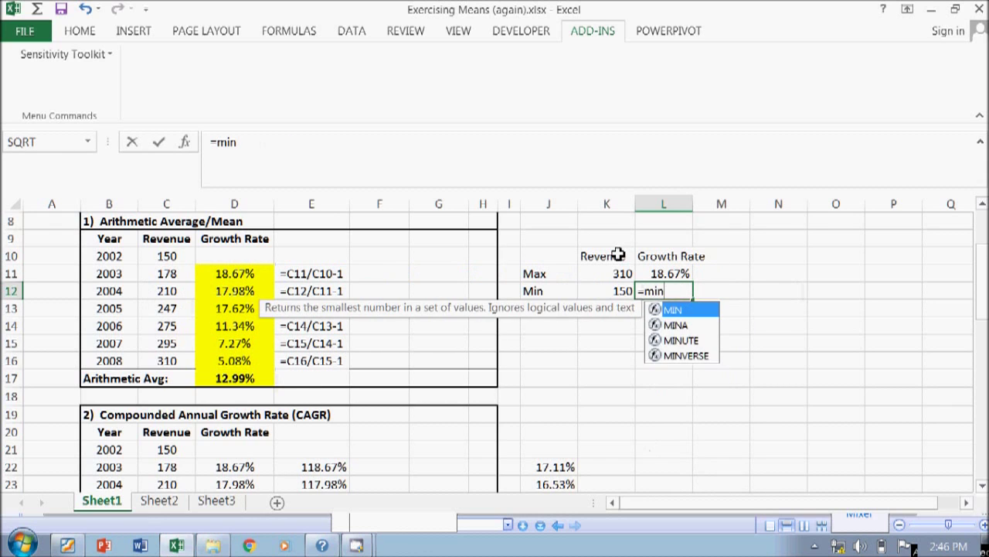
pyautogui.press('Left')
pyautogui.press('Left')
pyautogui.press('Left')
pyautogui.press('Left')
pyautogui.press('Left')
pyautogui.press('Left')
pyautogui.press('Left')
pyautogui.press('Left')
pyautogui.press('Up')
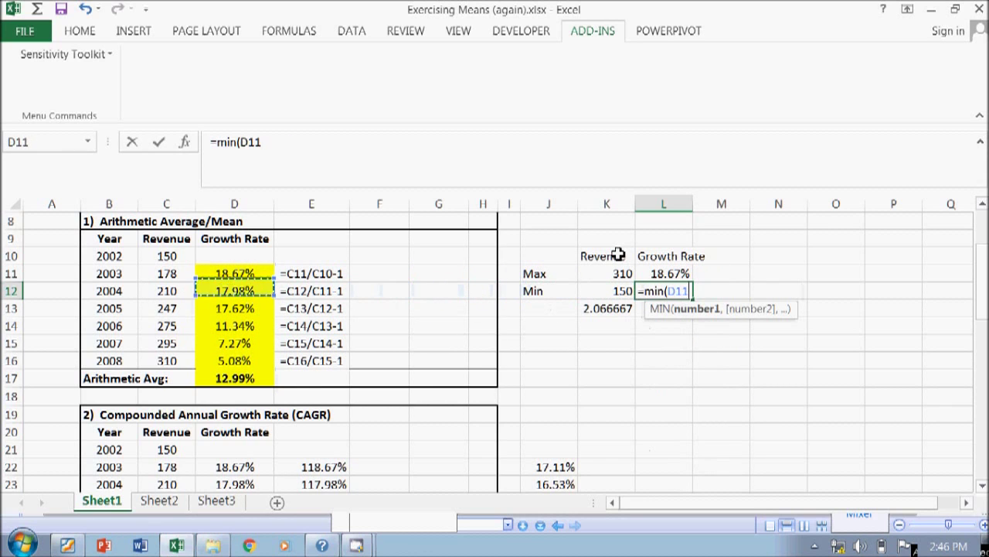
pyautogui.hotkey('shift', 'Down')
pyautogui.hotkey('shift', 'Down')
pyautogui.hotkey('shift', 'Down')
pyautogui.hotkey('shift', 'Down')
pyautogui.hotkey('shift', 'Down')
pyautogui.write(')')
pyautogui.press('Return')
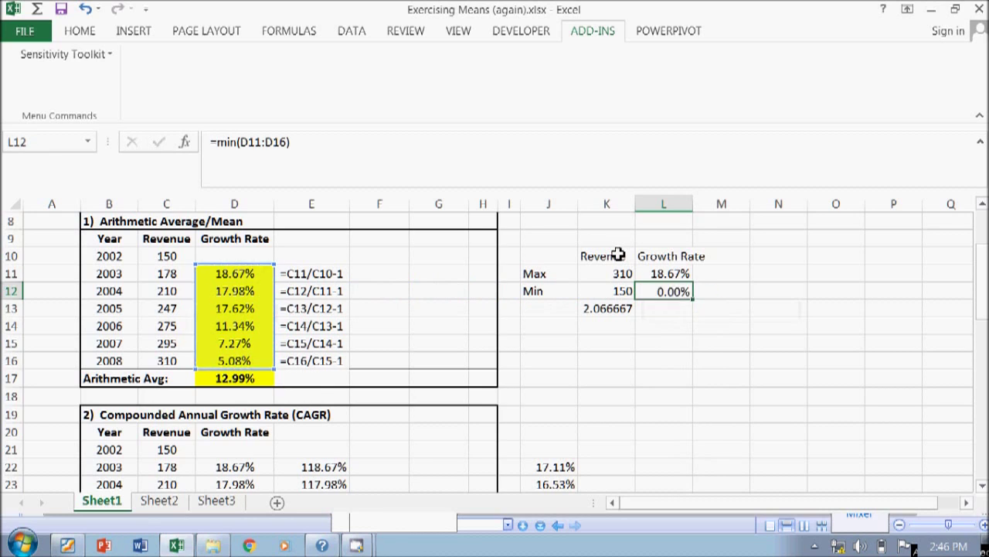
pyautogui.press('Left')
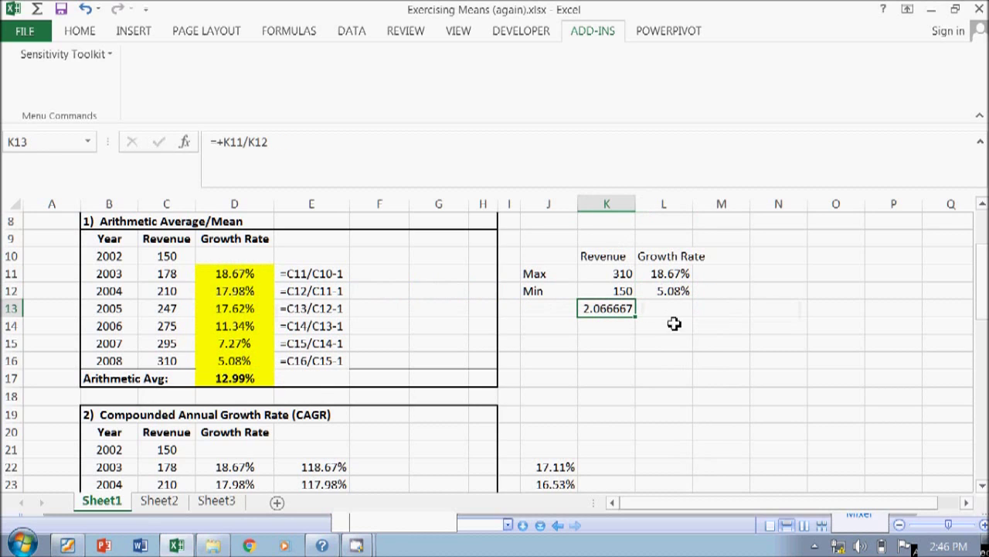
pyautogui.moveTo(639, 318); pyautogui.dragTo(687, 322)
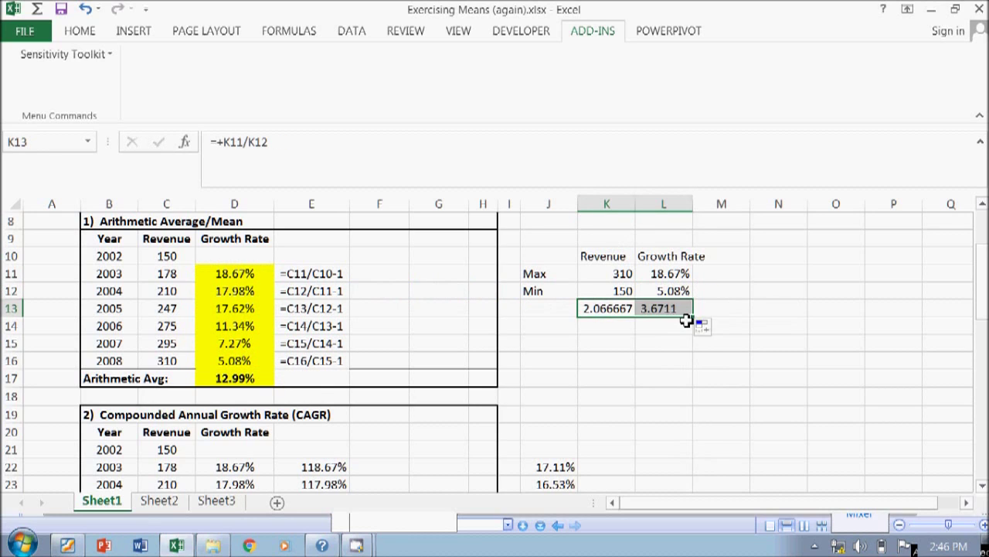
pyautogui.moveTo(637, 260); pyautogui.dragTo(662, 256)
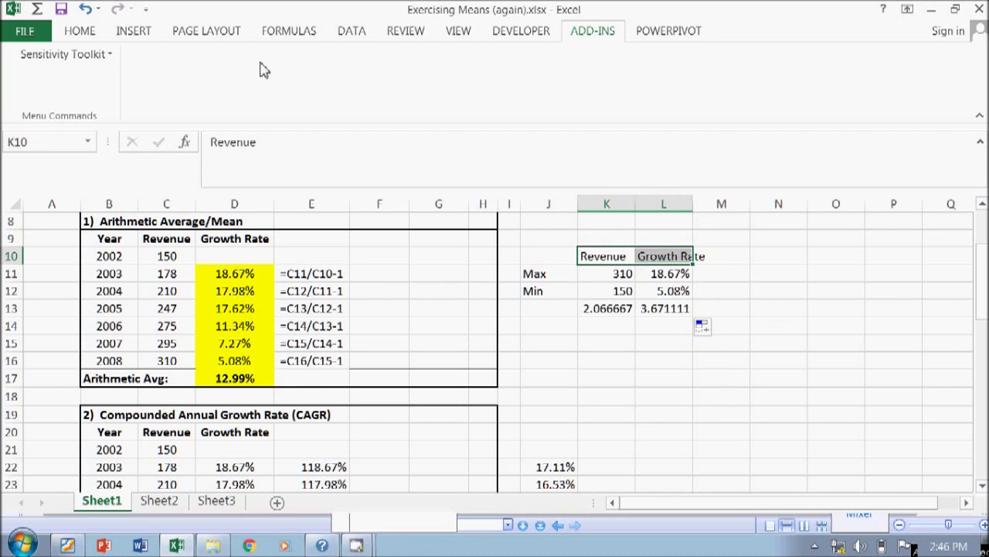
# - Restore the full ribbon and make the K10:L10 headers yellow, bold, wrapped and centred
pyautogui.click(980, 116)
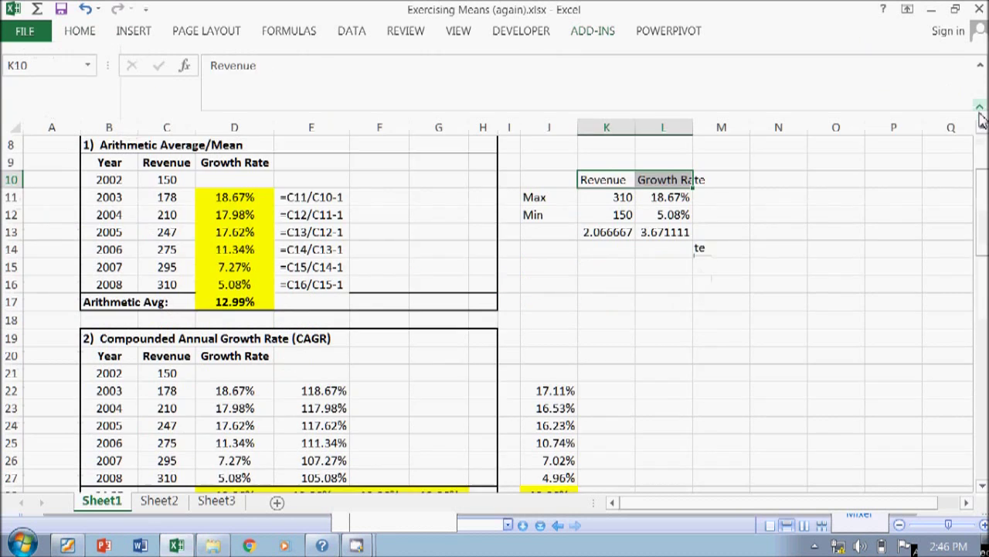
pyautogui.click(907, 8)
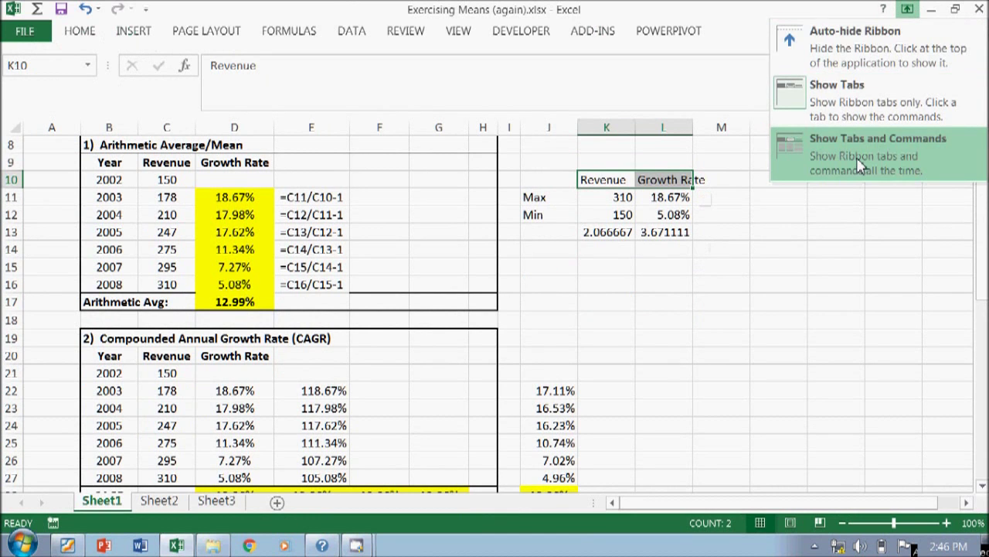
pyautogui.click(860, 168)
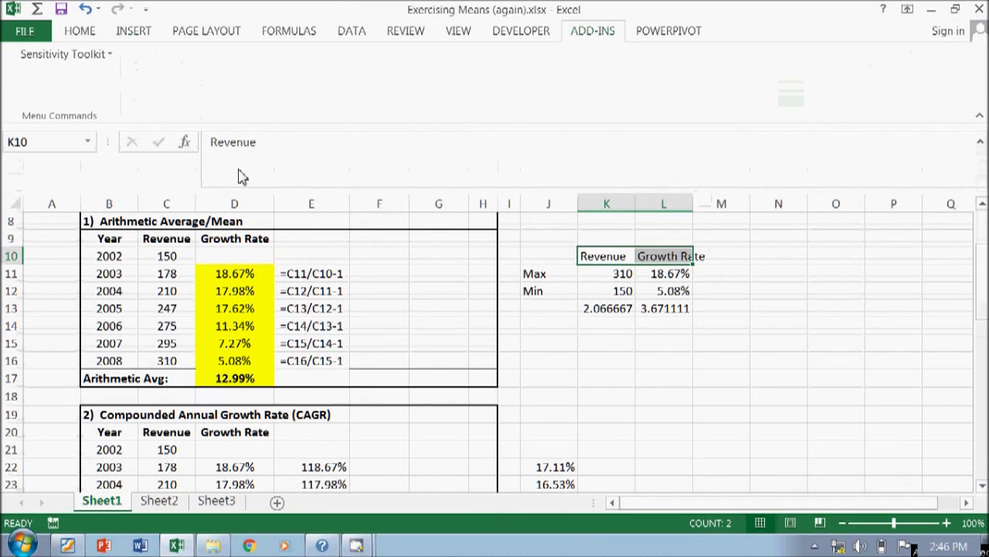
pyautogui.click(66, 34)
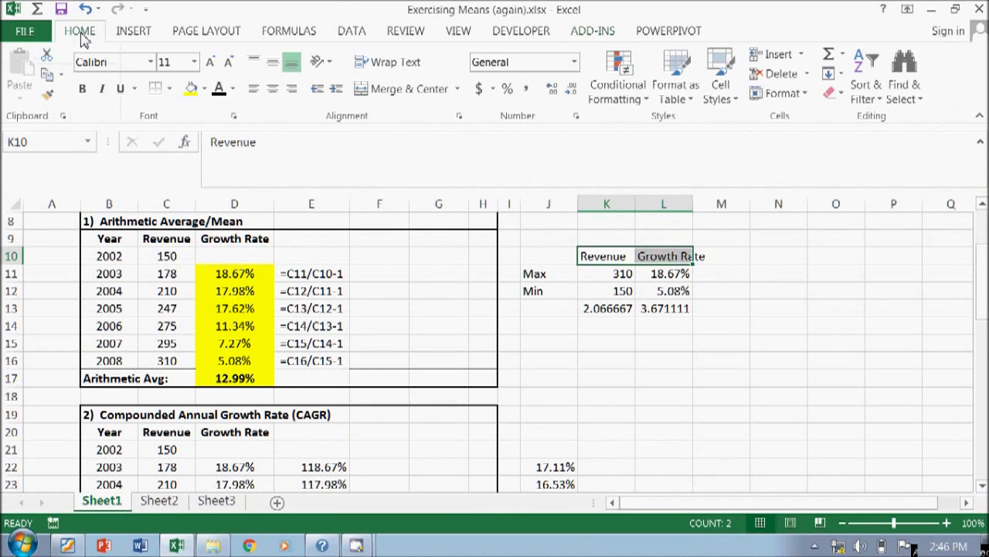
pyautogui.click(196, 94)
pyautogui.click(82, 88)
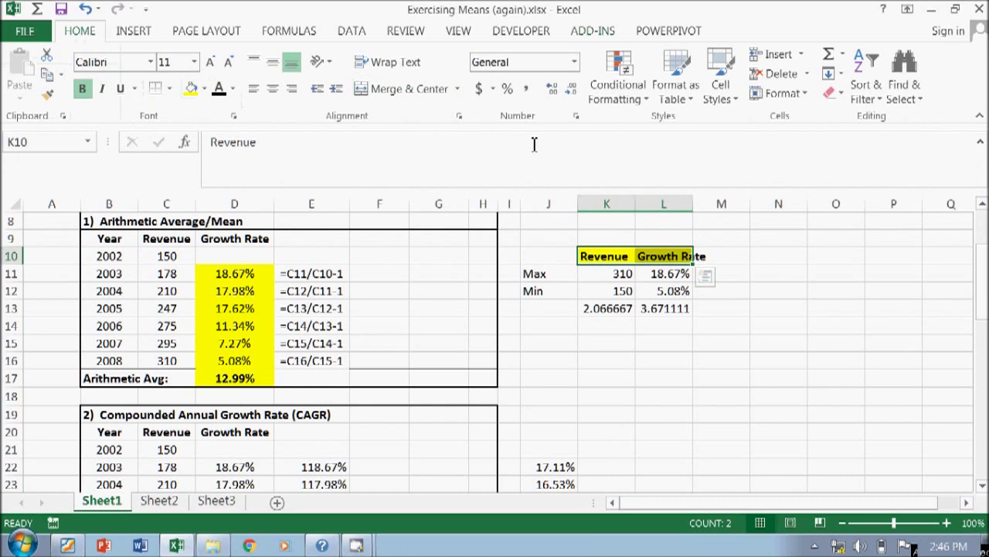
pyautogui.click(408, 62)
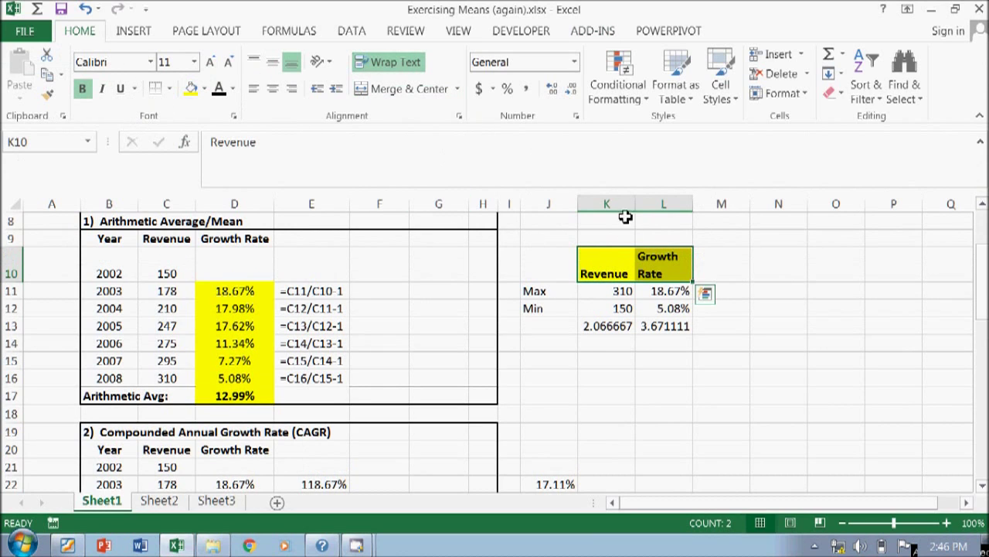
pyautogui.click(273, 88)
pyautogui.click(549, 263)
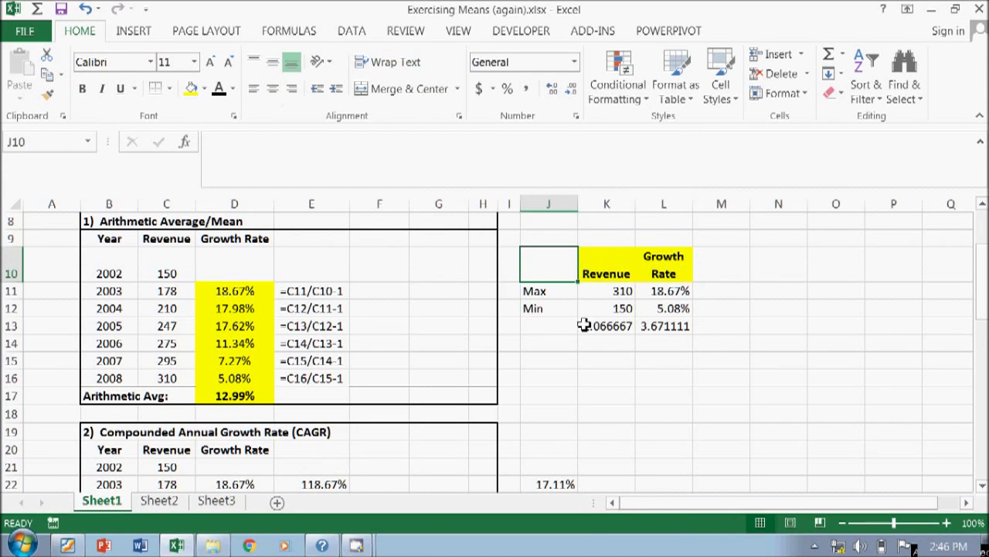
# - Format the K13:L13 ratios as numbers with two decimals (2.07 and 3.67)
pyautogui.moveTo(585, 326); pyautogui.dragTo(673, 323)
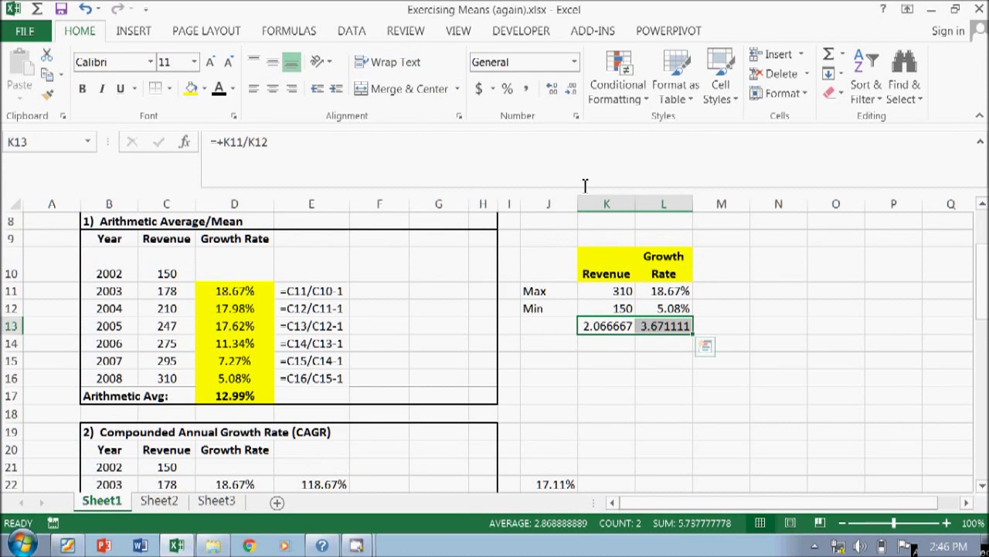
pyautogui.hotkey('ctrl', 'shift', '1')
pyautogui.hotkey('shift', 'Left')
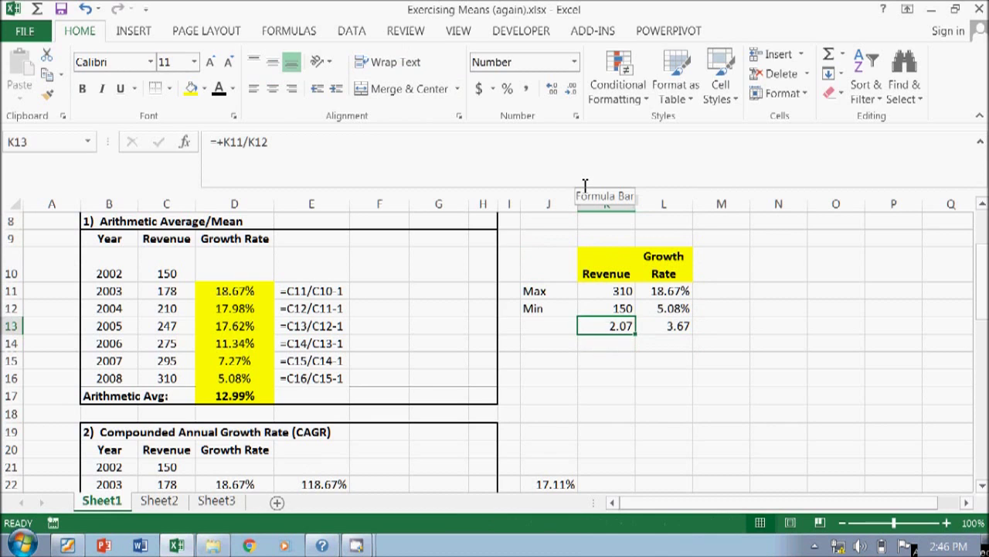
pyautogui.hotkey('shift', 'Right')
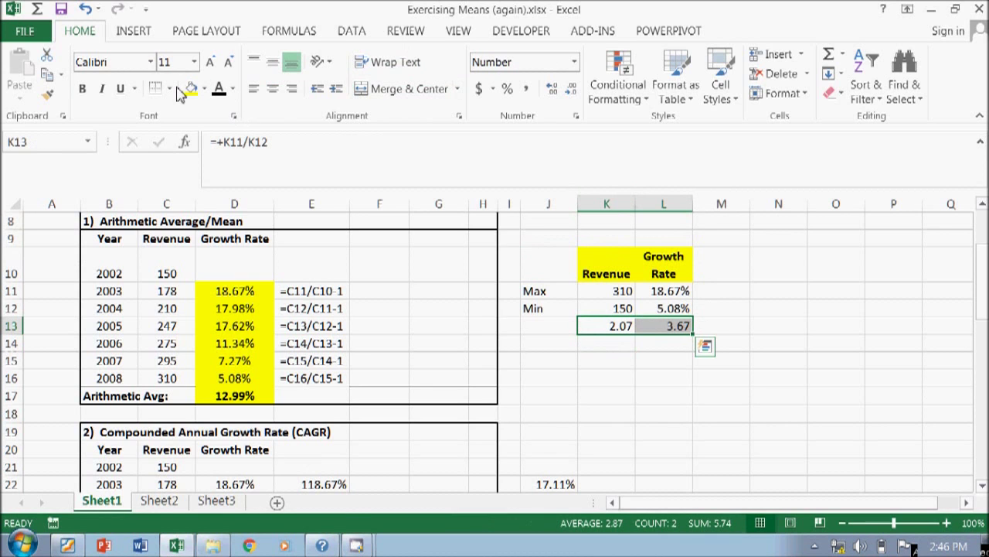
# - Add a Top and Thick Bottom Border to the ratio cells
pyautogui.click(169, 88)
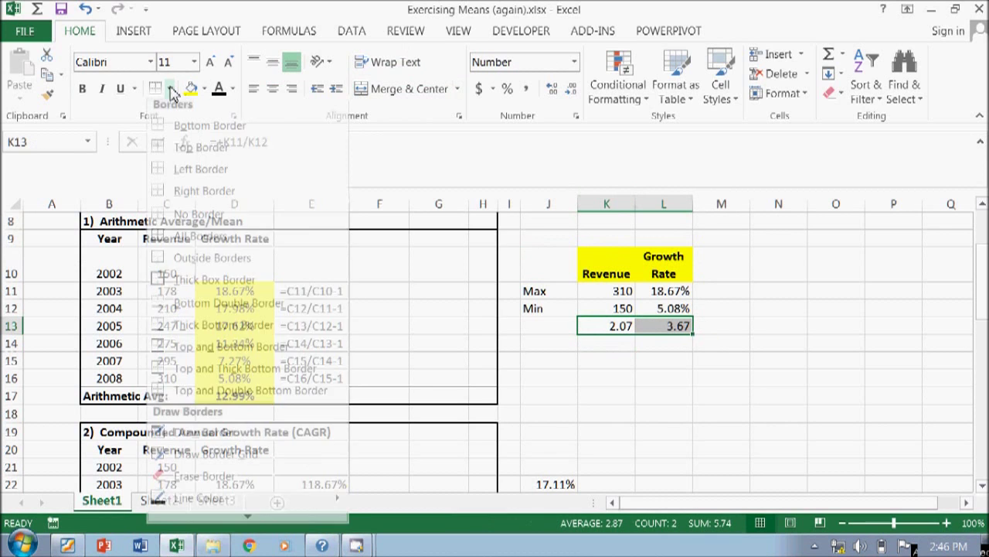
pyautogui.click(221, 374)
pyautogui.click(222, 372)
pyautogui.click(655, 331)
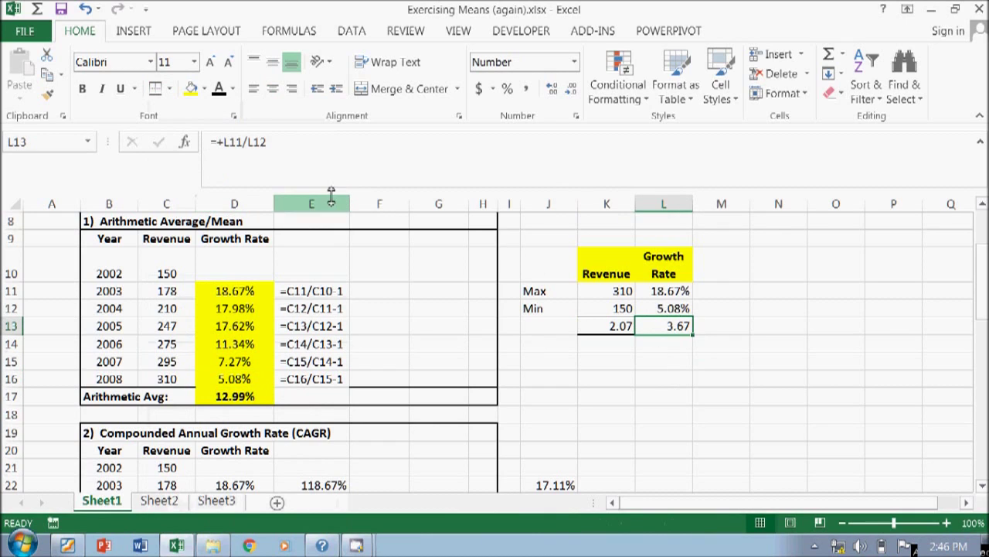
pyautogui.click(236, 396)
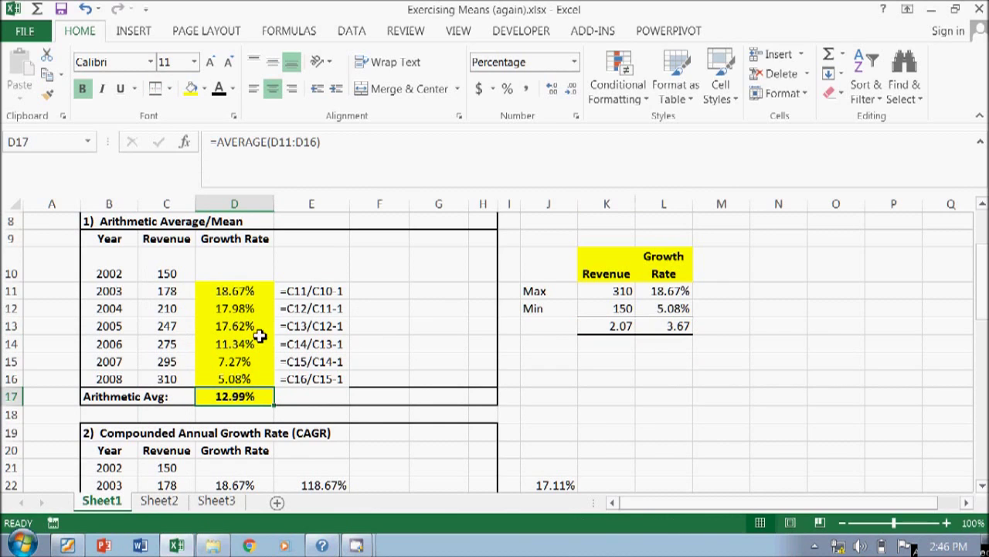
pyautogui.click(251, 293)
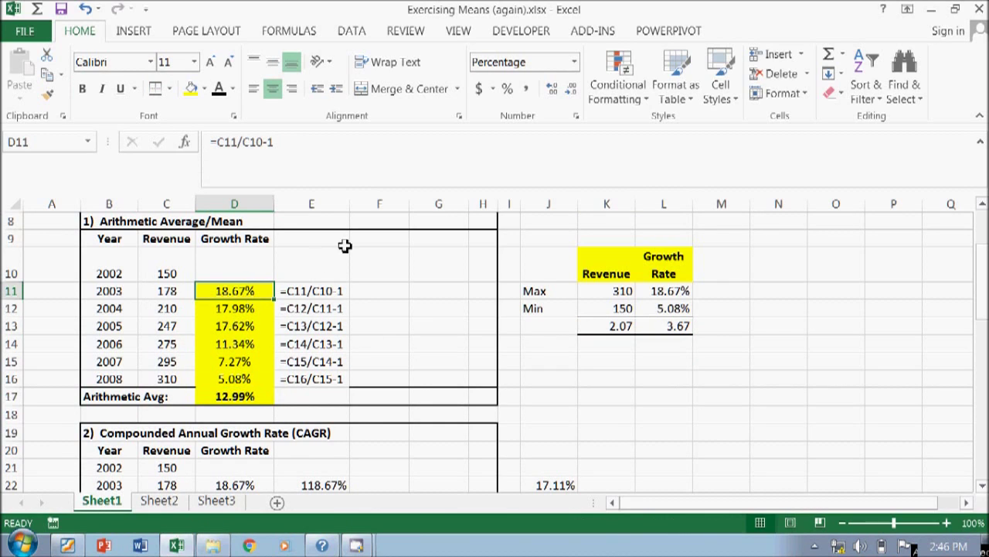
pyautogui.click(872, 549)
pyautogui.moveTo(885, 550)
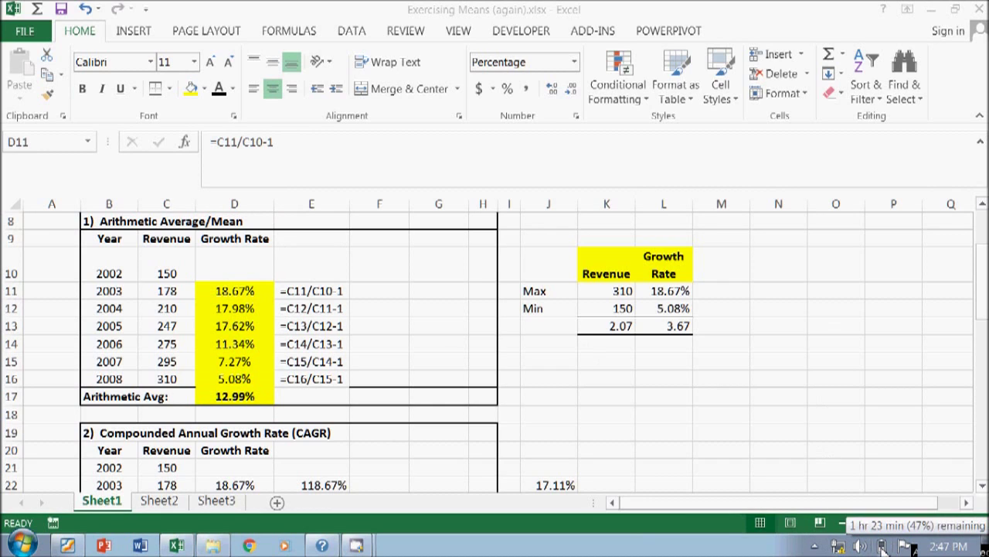
pyautogui.click(860, 546)
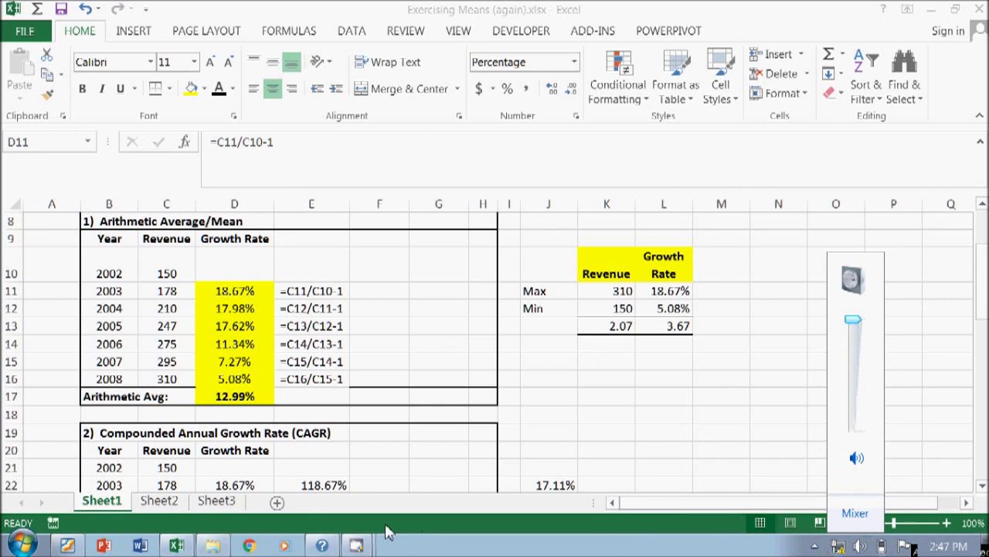
pyautogui.click(356, 546)
pyautogui.click(353, 483)
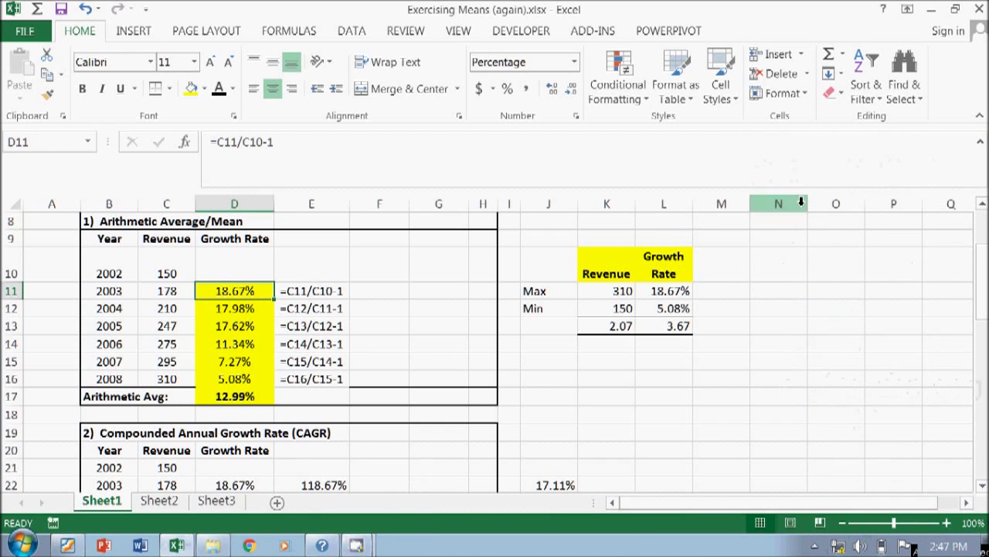
pyautogui.click(352, 546)
pyautogui.click(352, 483)
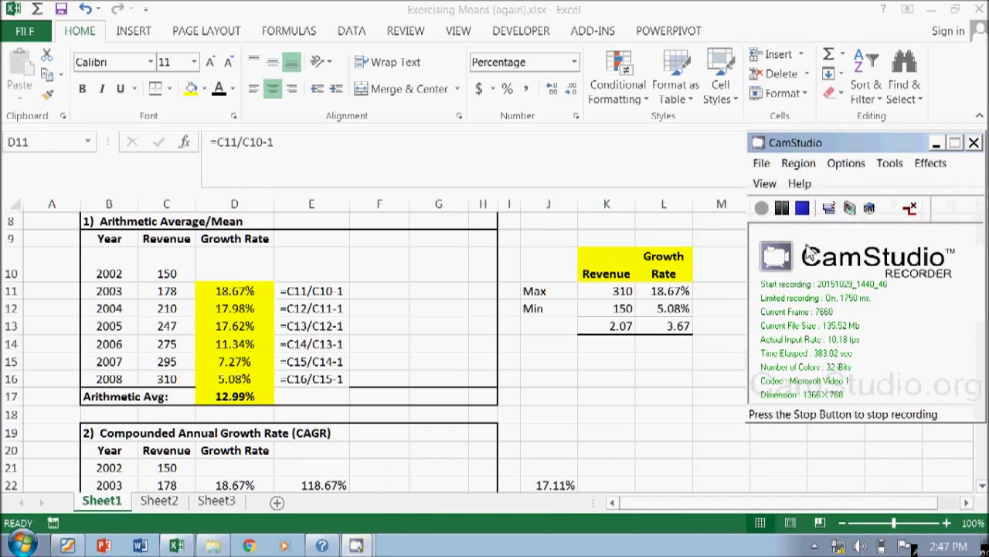
pyautogui.click(804, 209)
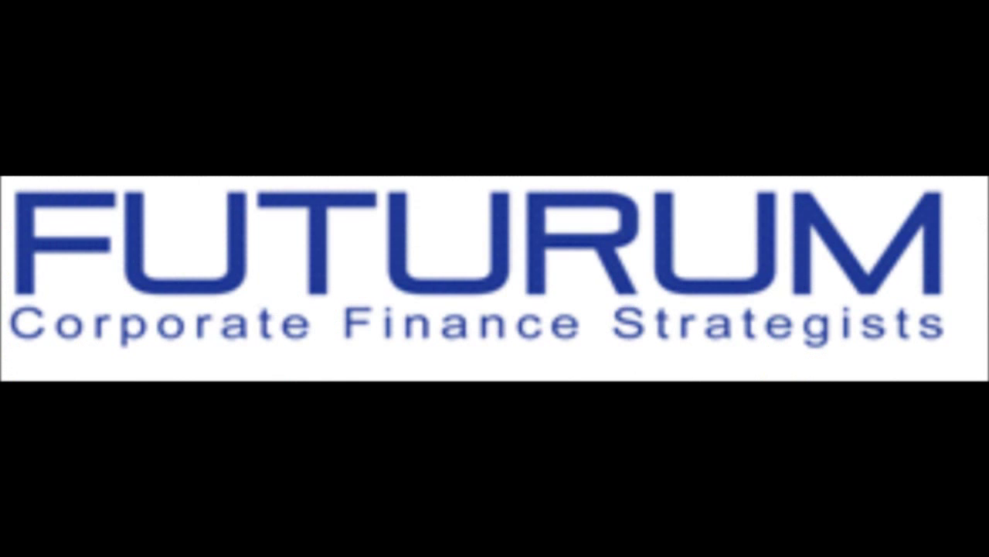